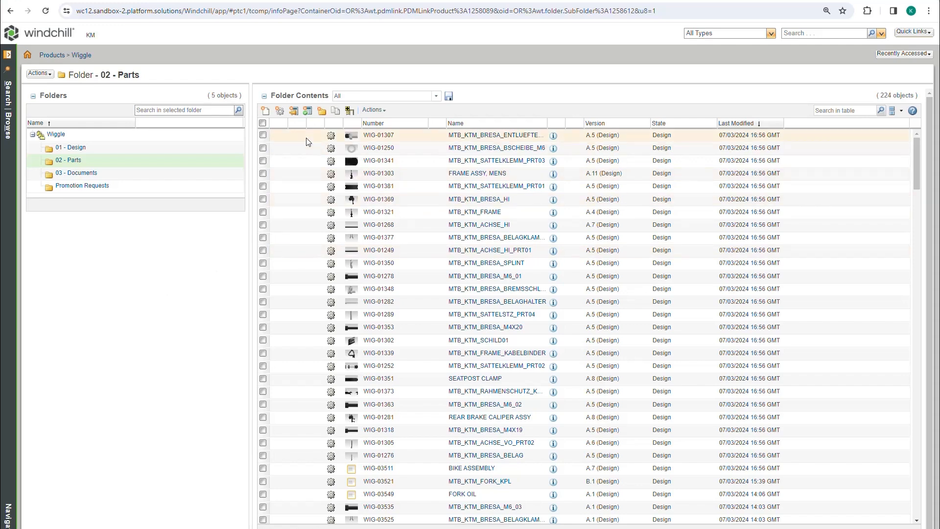
# Step: Start a new part named "top down design demo" in the 02 - Parts folder with the Create CAD Document option enabled
pyautogui.click(279, 110)
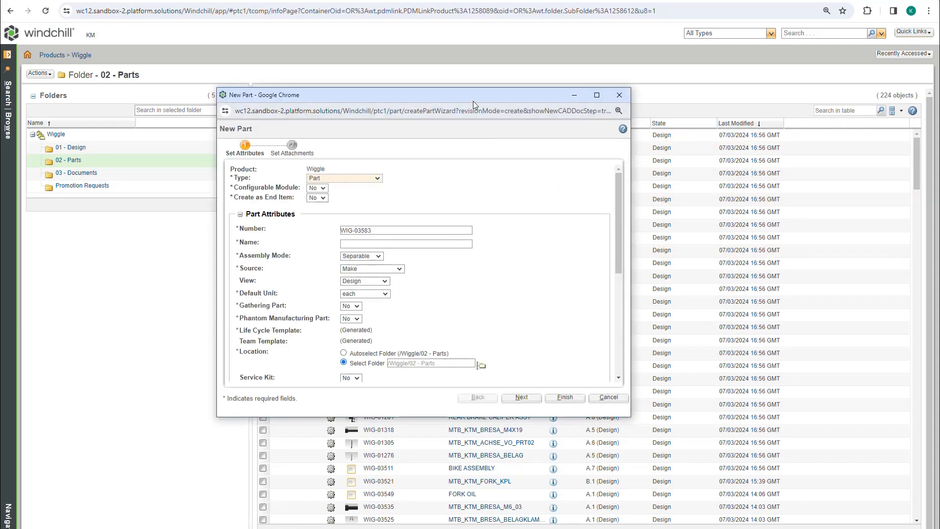
pyautogui.moveTo(472, 97); pyautogui.dragTo(533, 125)
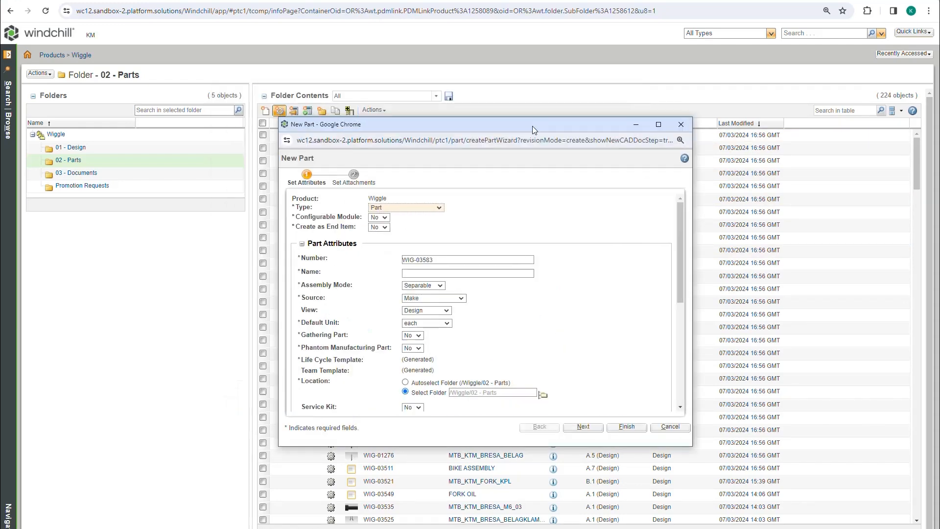
pyautogui.click(434, 273)
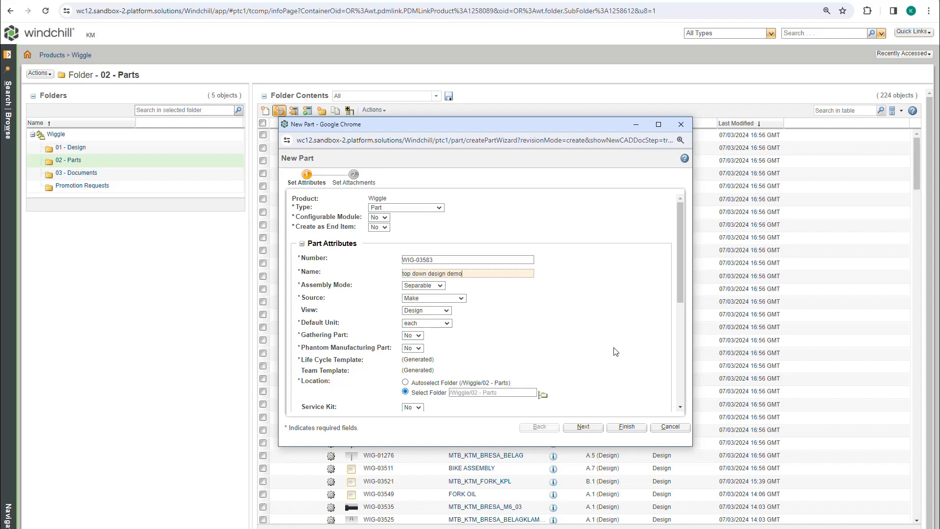
pyautogui.scroll(-4, 615, 348)
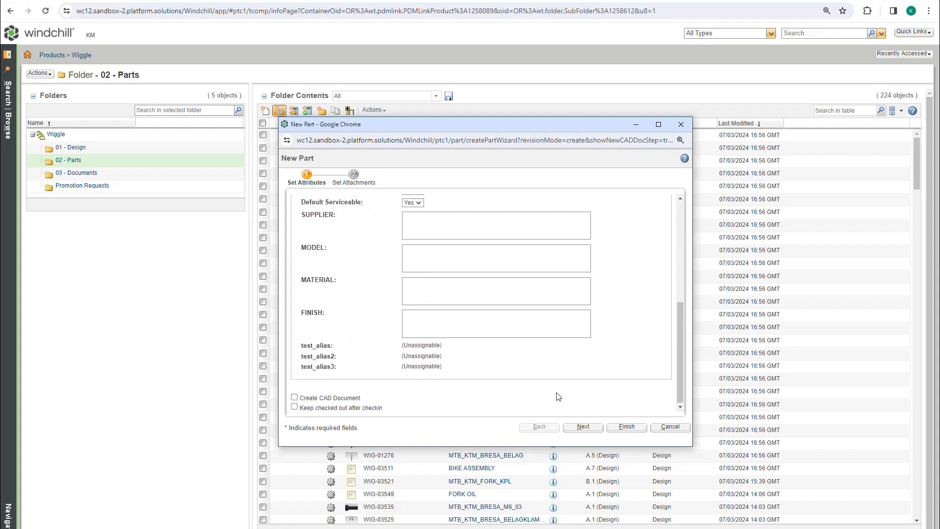
pyautogui.click(294, 397)
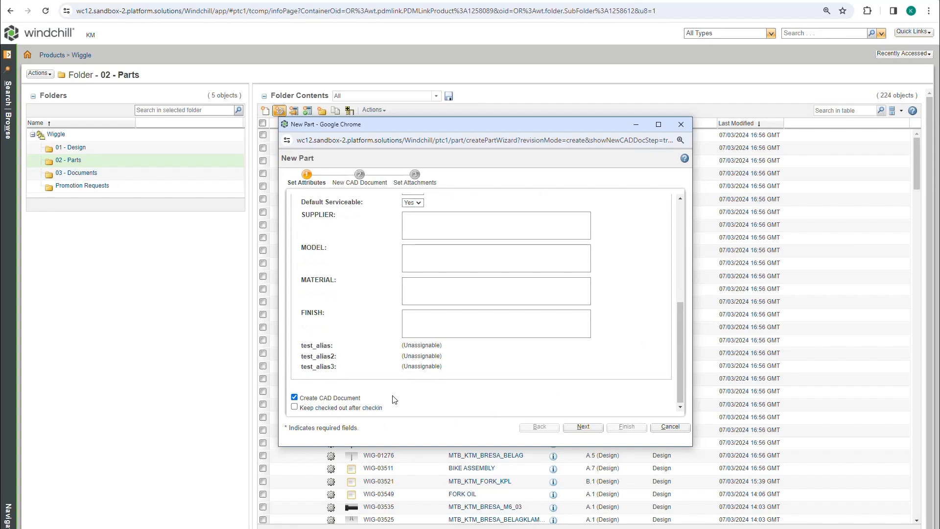
pyautogui.scroll(4, 642, 369)
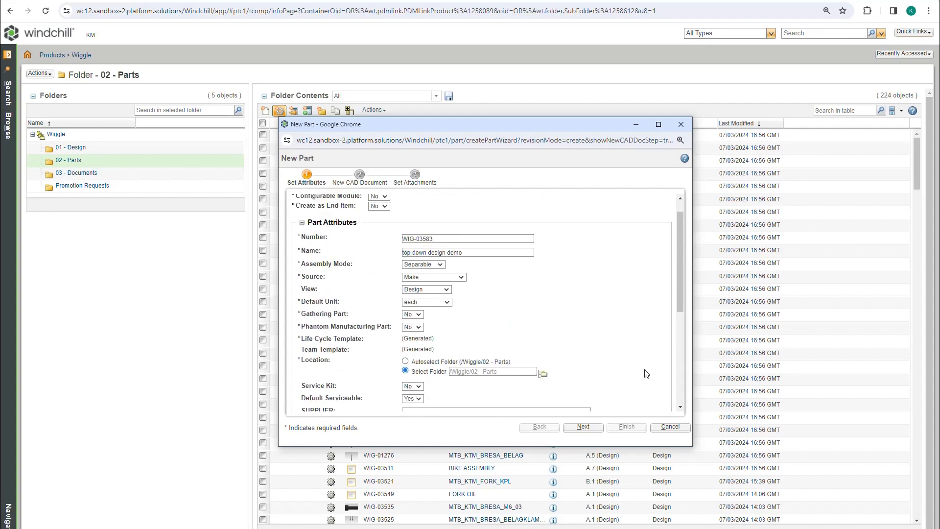
pyautogui.click(596, 429)
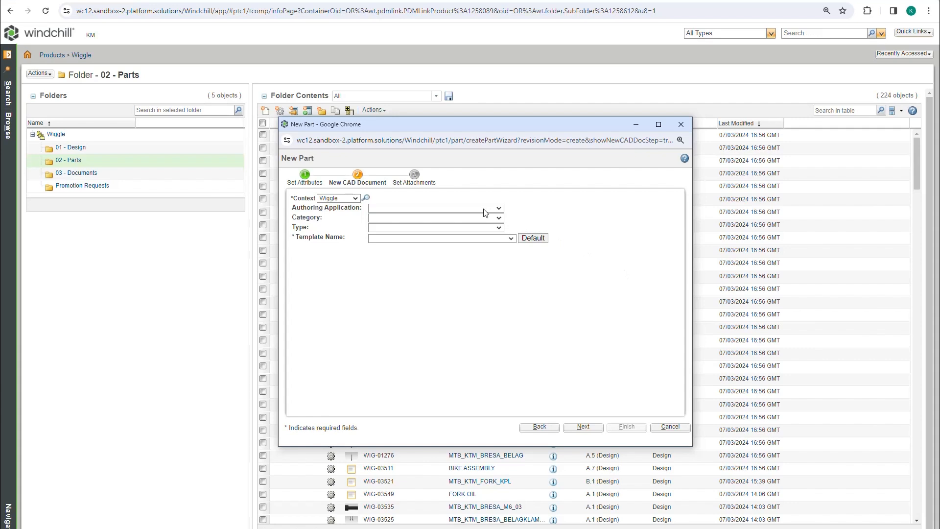
# Step: Set up the part's CAD document with Creo as authoring application, category Assembly and template mmns_asm_design_creo3.asm
pyautogui.click(490, 209)
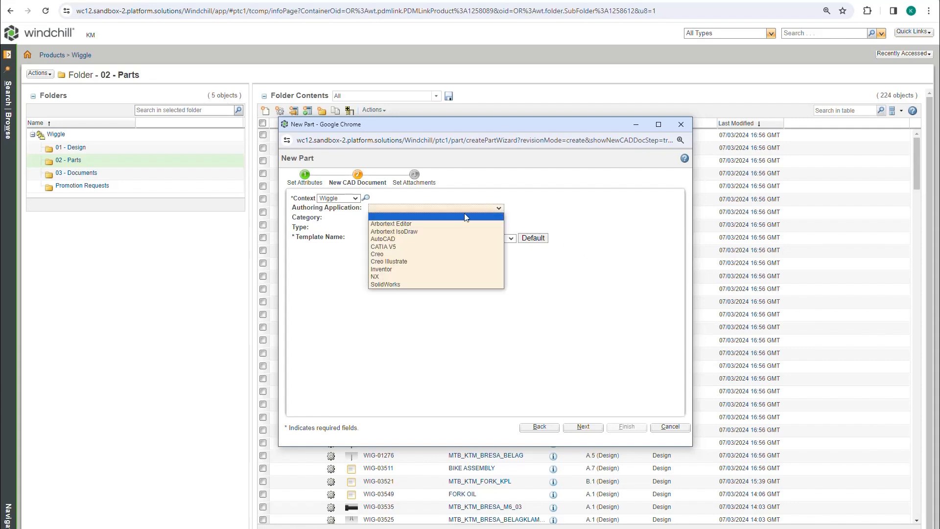
pyautogui.click(386, 255)
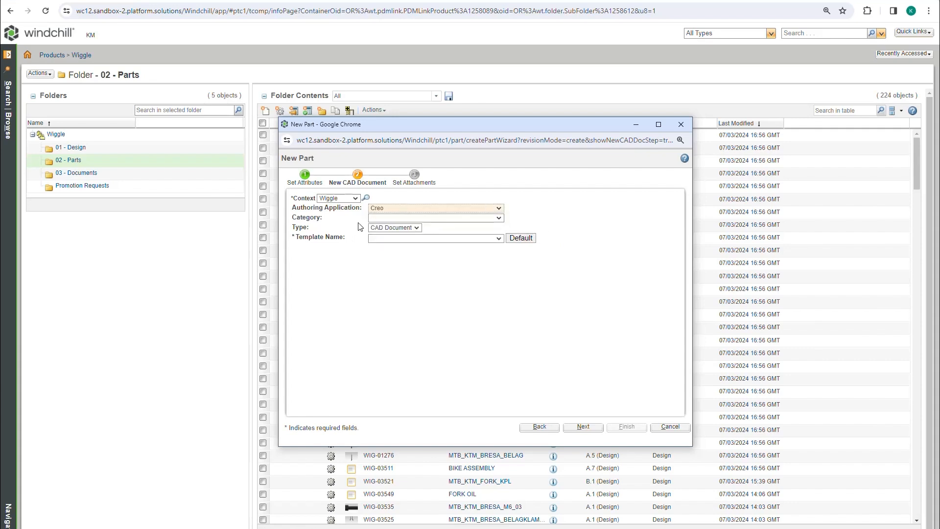
pyautogui.click(400, 218)
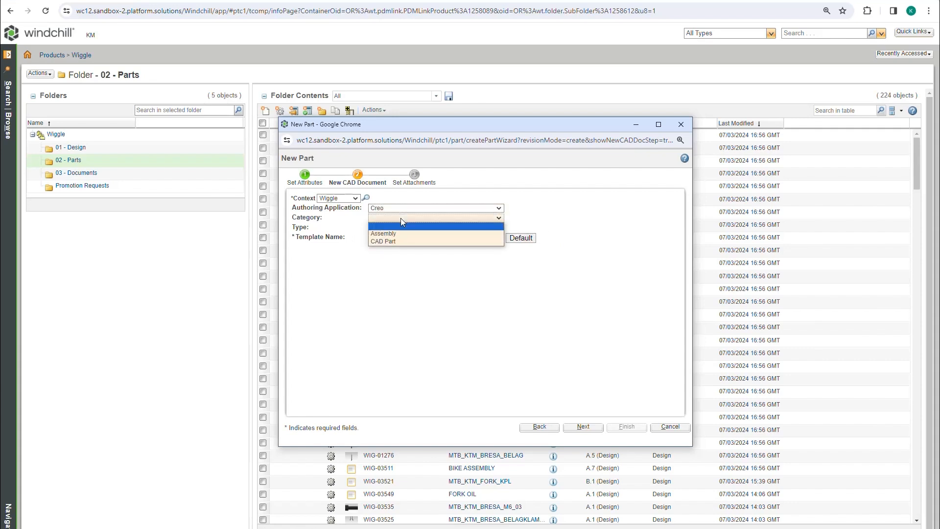
pyautogui.click(381, 234)
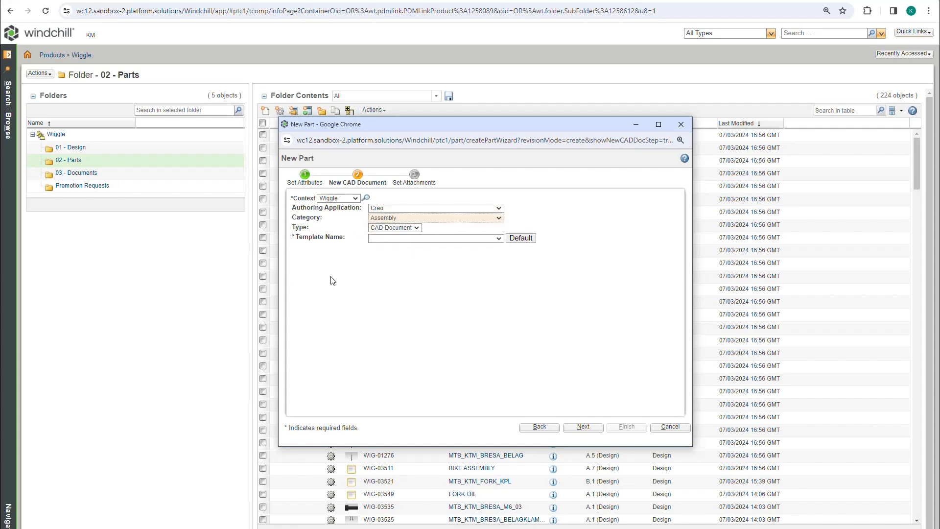
pyautogui.click(395, 239)
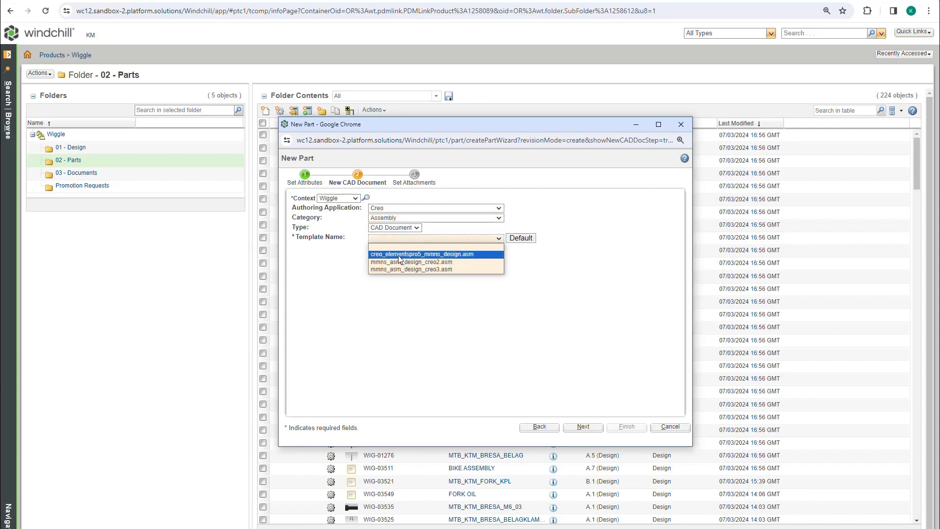
pyautogui.click(391, 270)
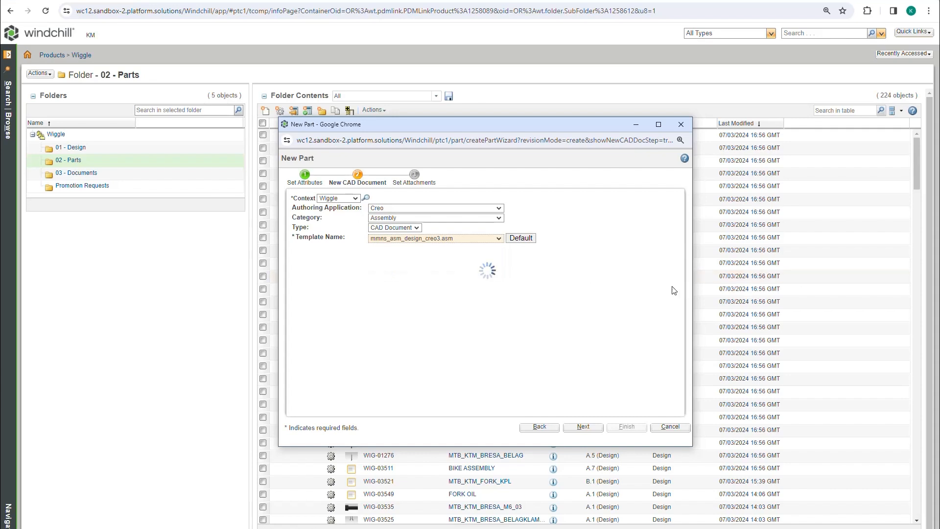
# Step: Make the CAD document's number the same as the part number and finish creating the part
pyautogui.click(346, 271)
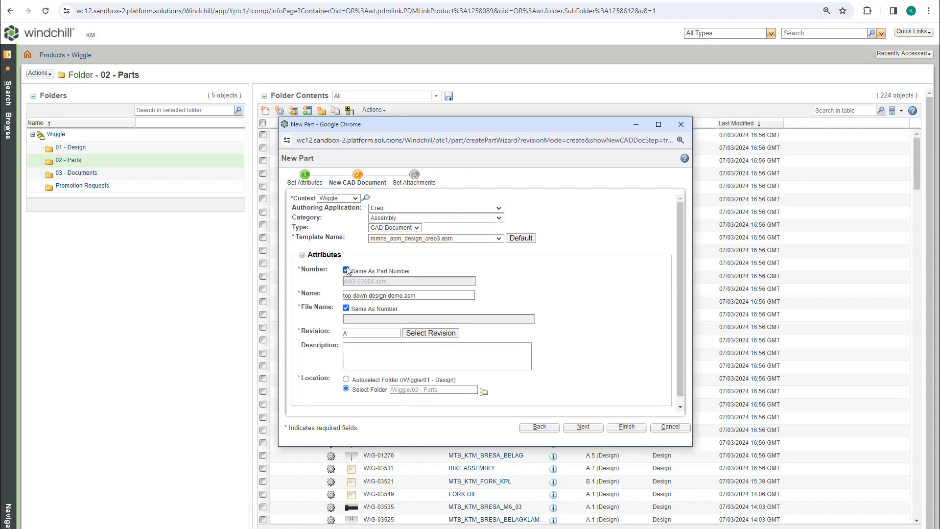
pyautogui.scroll(-1, 646, 296)
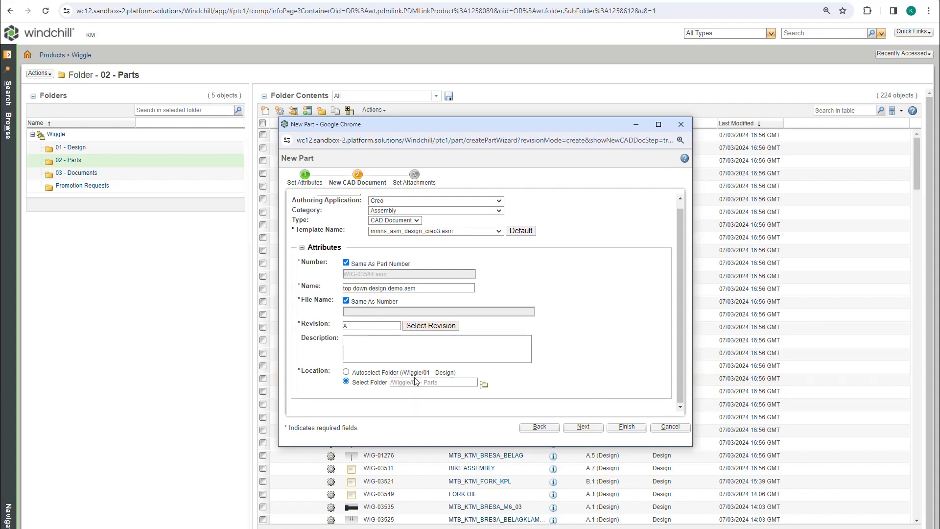
pyautogui.click(368, 372)
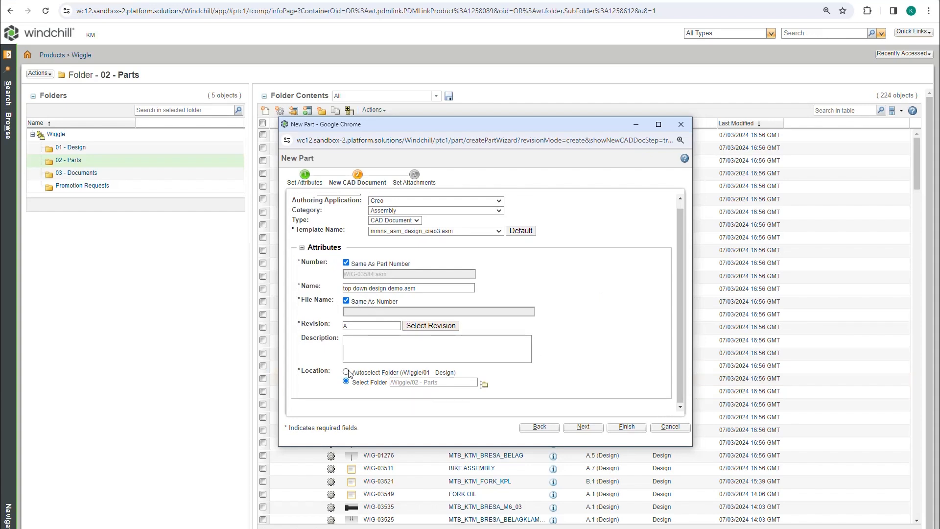
pyautogui.click(637, 431)
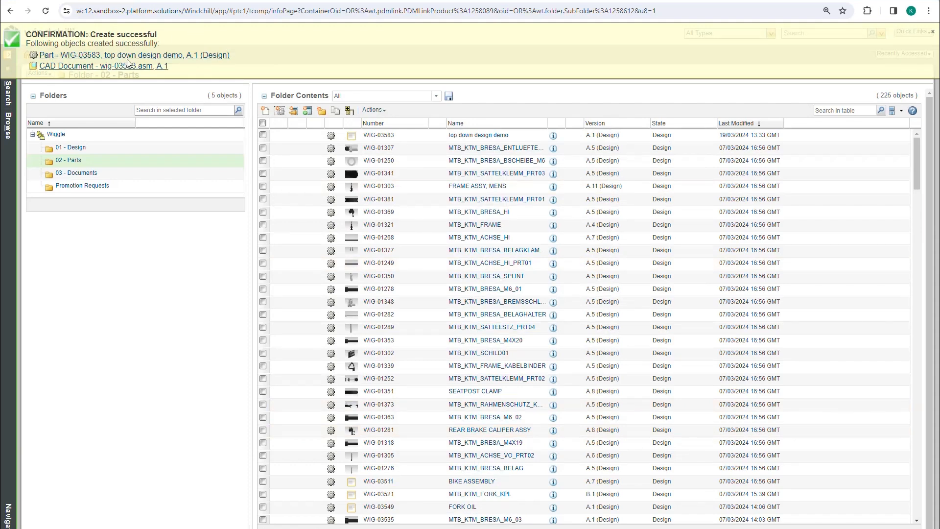
# Step: Open the newly created part and look at its related CAD documents
pyautogui.click(128, 56)
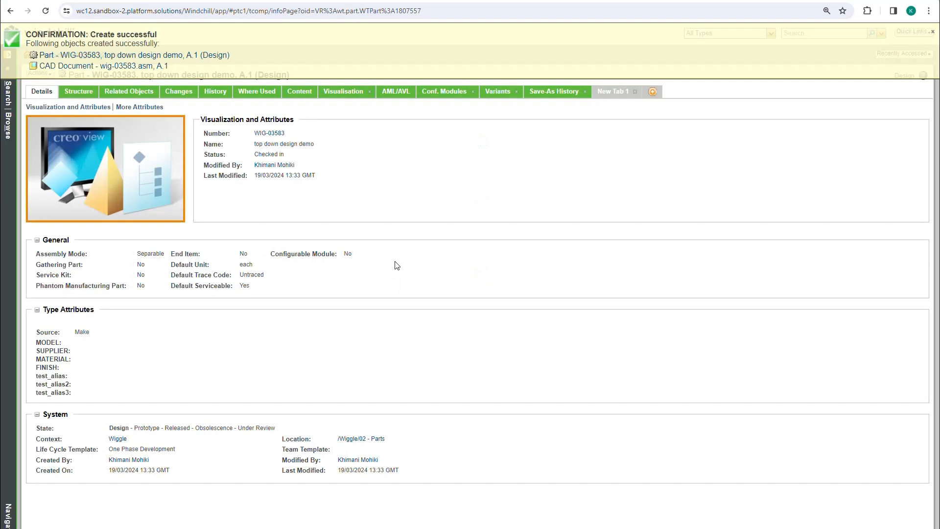
pyautogui.click(135, 94)
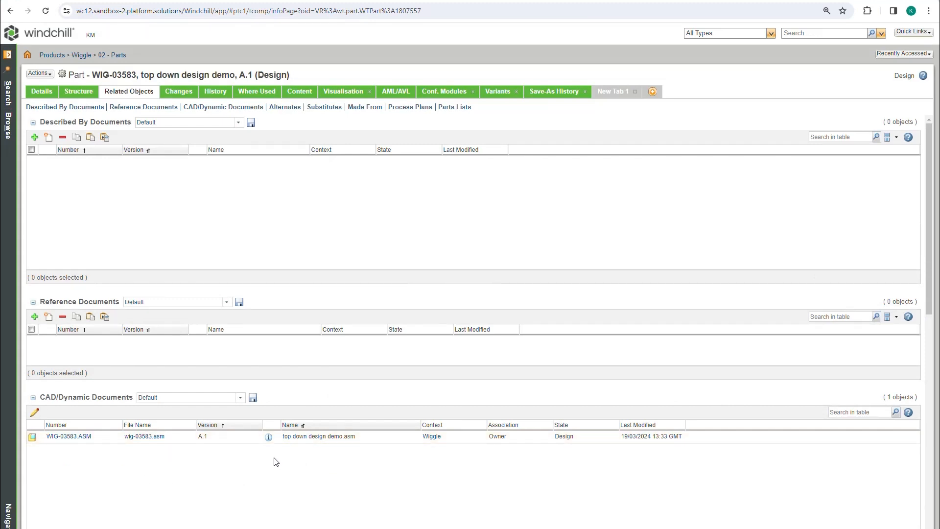
# Step: Hide the CAD document in the new part's structure and check out the part
pyautogui.click(72, 96)
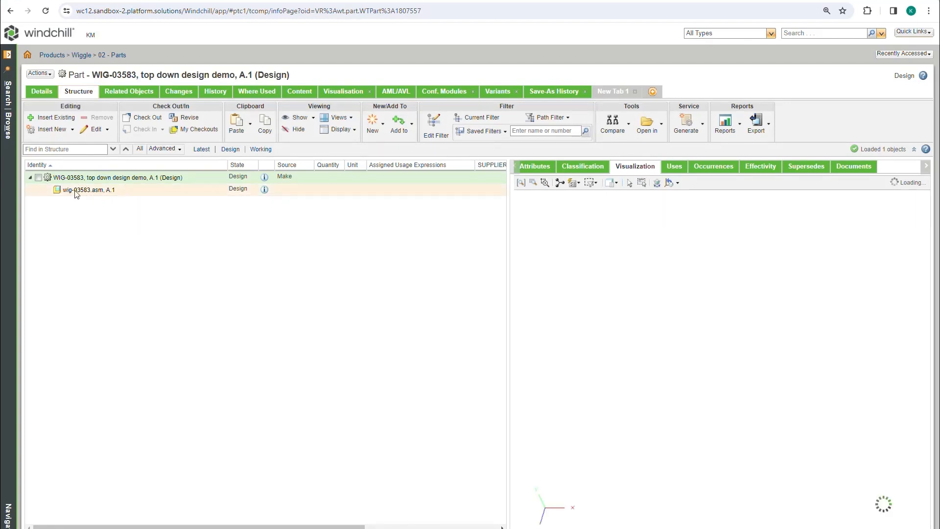
pyautogui.click(299, 130)
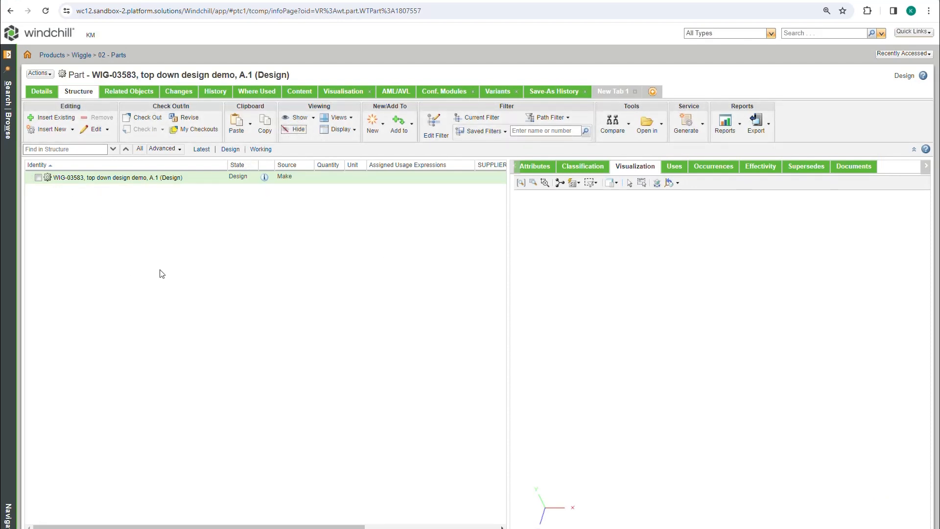
pyautogui.click(145, 119)
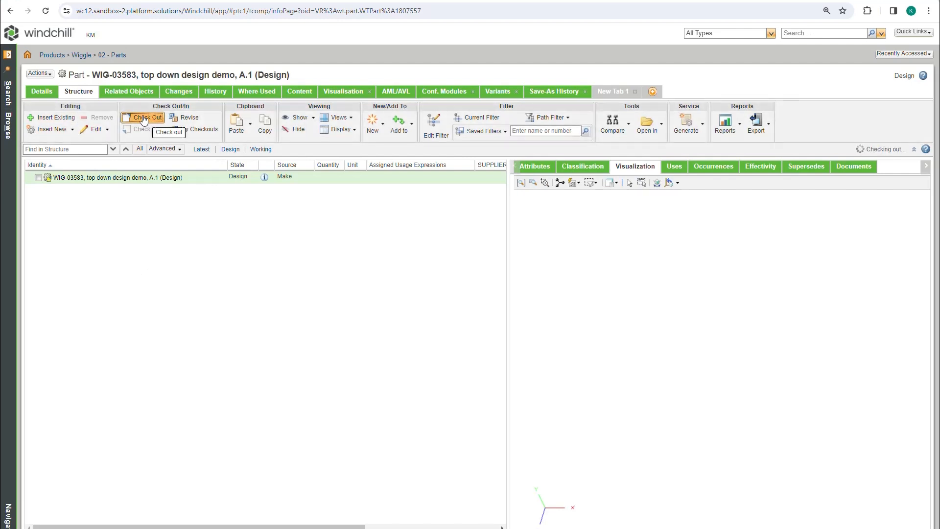
# Step: Search existing parts by name for *frame* and insert FRAME ASSY, MENS (WIG-01303) into the structure
pyautogui.click(56, 117)
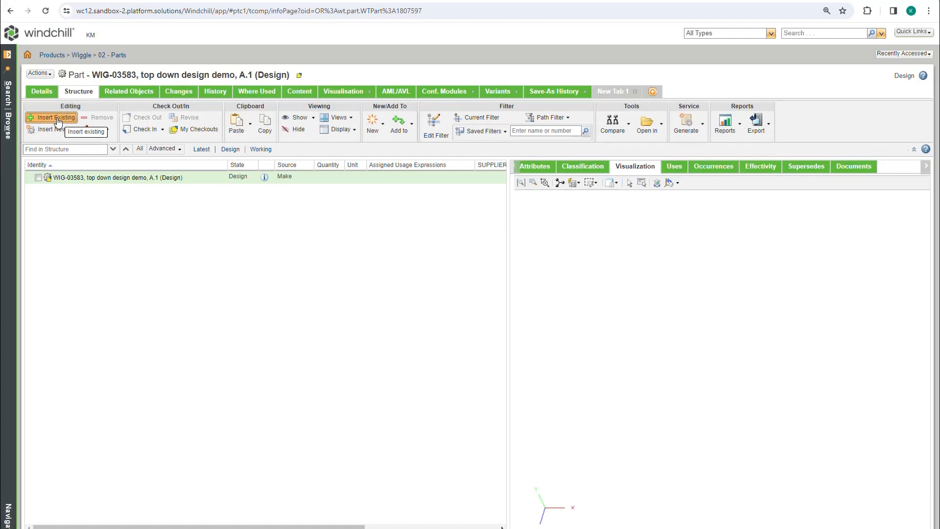
pyautogui.click(470, 244)
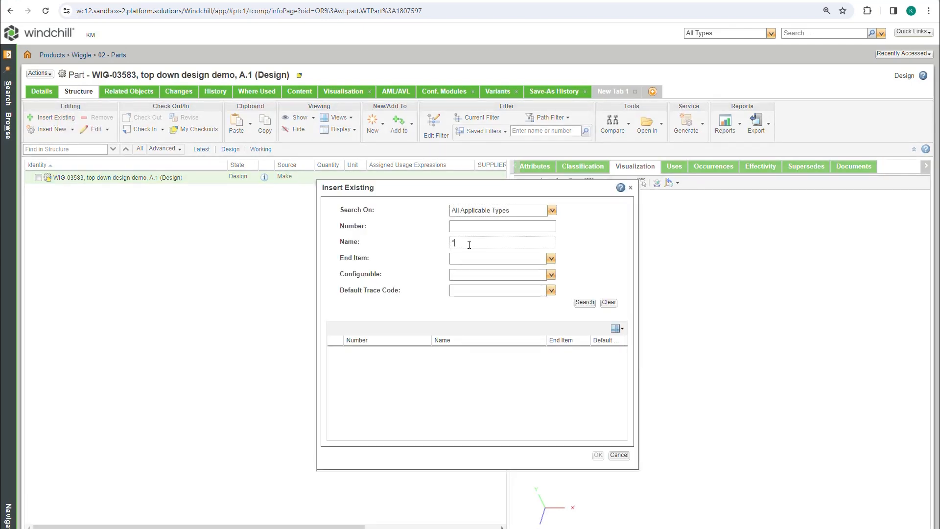
pyautogui.write('*frame*')
pyautogui.click(585, 302)
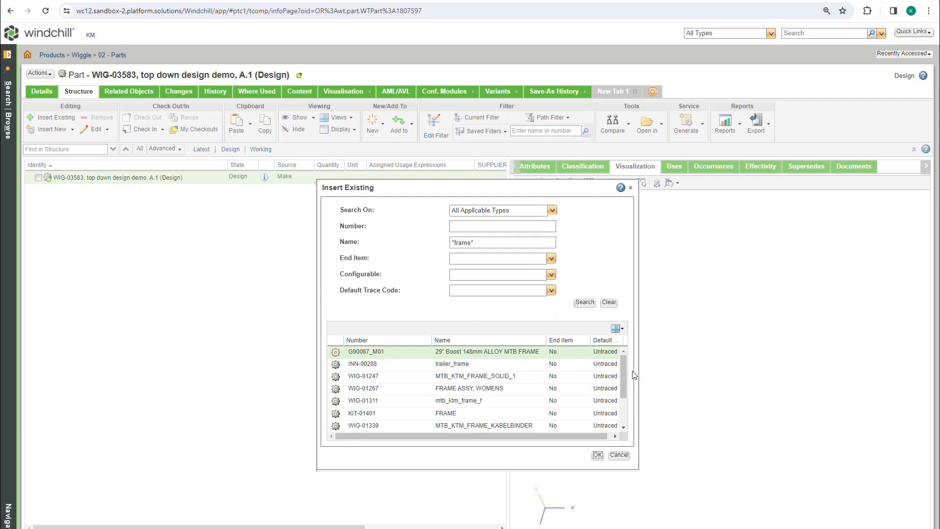
pyautogui.moveTo(624, 363); pyautogui.dragTo(627, 391)
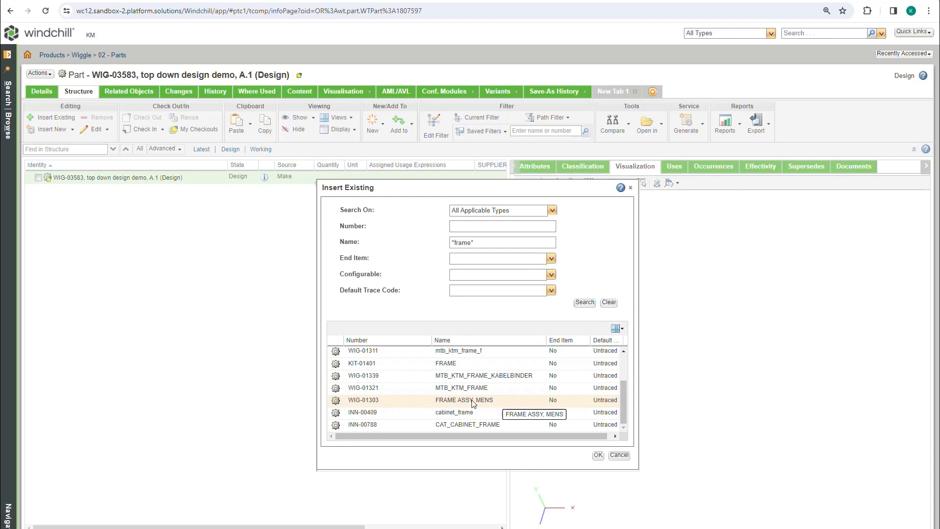
pyautogui.click(598, 455)
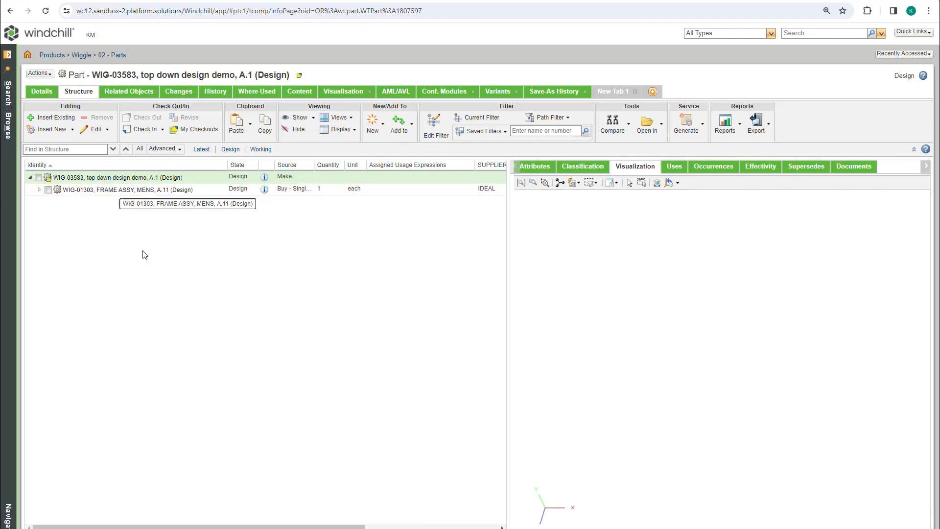
# Step: Search existing parts by name for *wheel* and insert REAR WHEEL ASSY, MTB and FRONT WHEEL ASSY, MTB into the structure
pyautogui.click(51, 119)
pyautogui.click(458, 243)
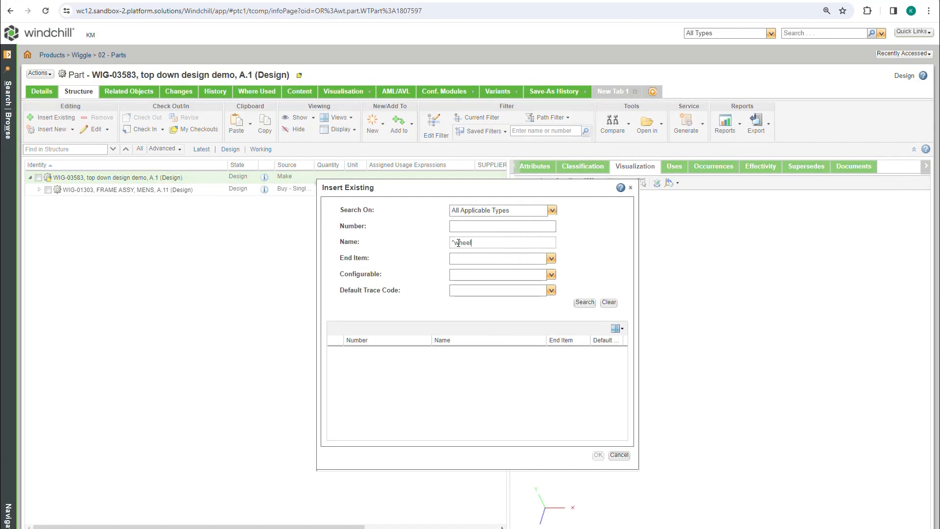
pyautogui.click(586, 302)
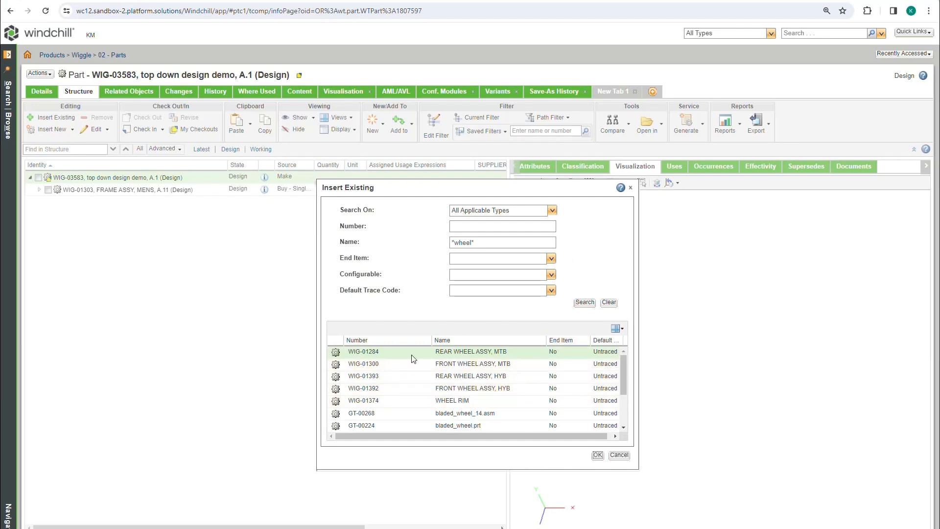
pyautogui.click(405, 367)
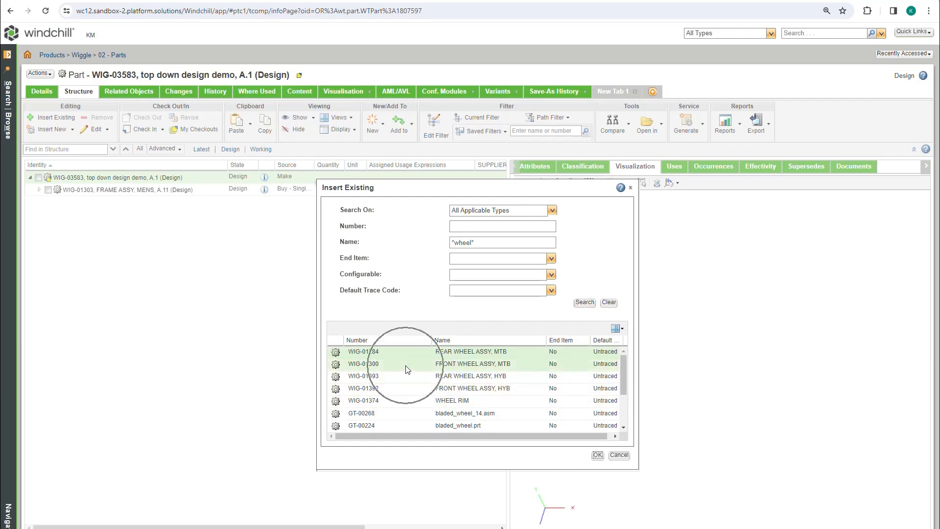
pyautogui.click(597, 455)
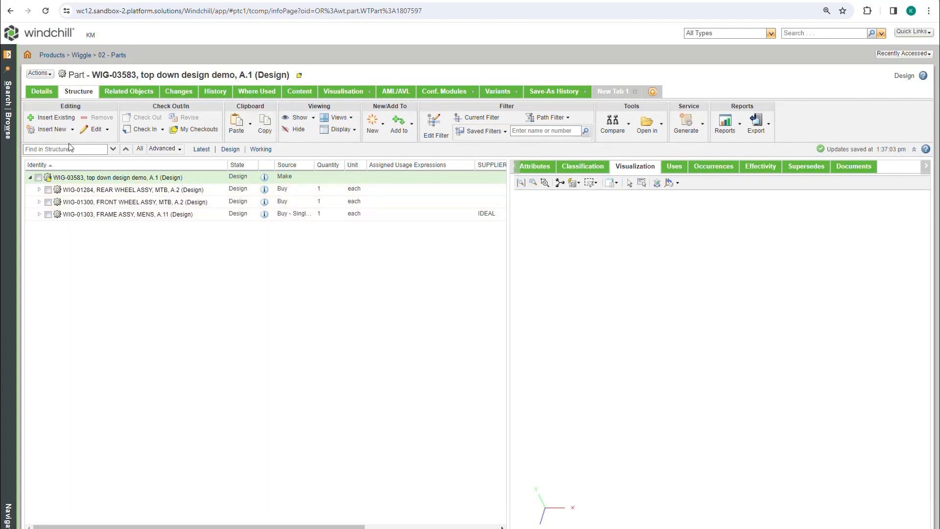
# Step: Check in the top down design demo part without a comment and reload the page to view its 3D model
pyautogui.click(145, 129)
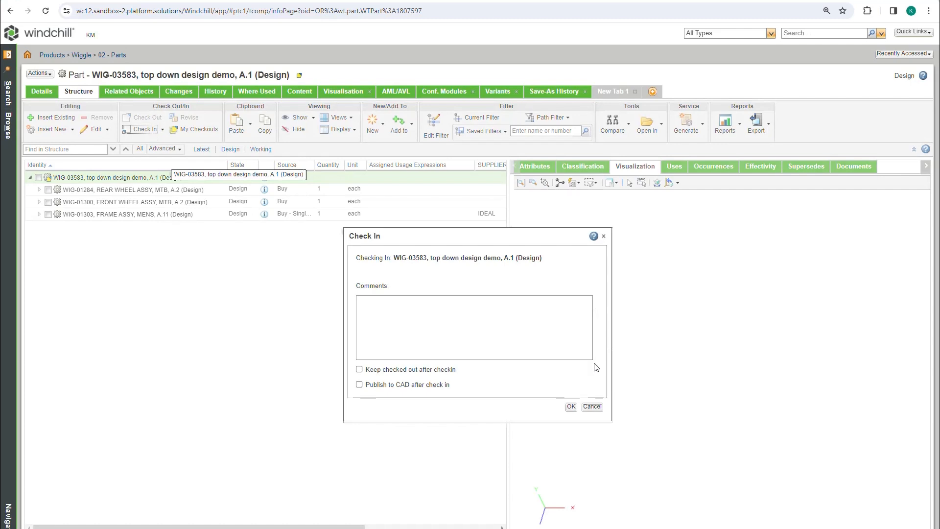
pyautogui.click(571, 406)
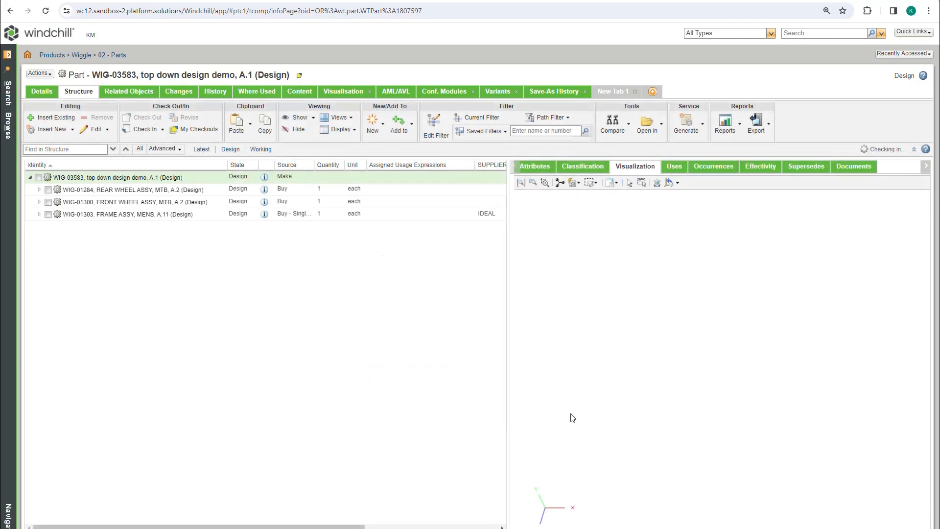
pyautogui.click(45, 11)
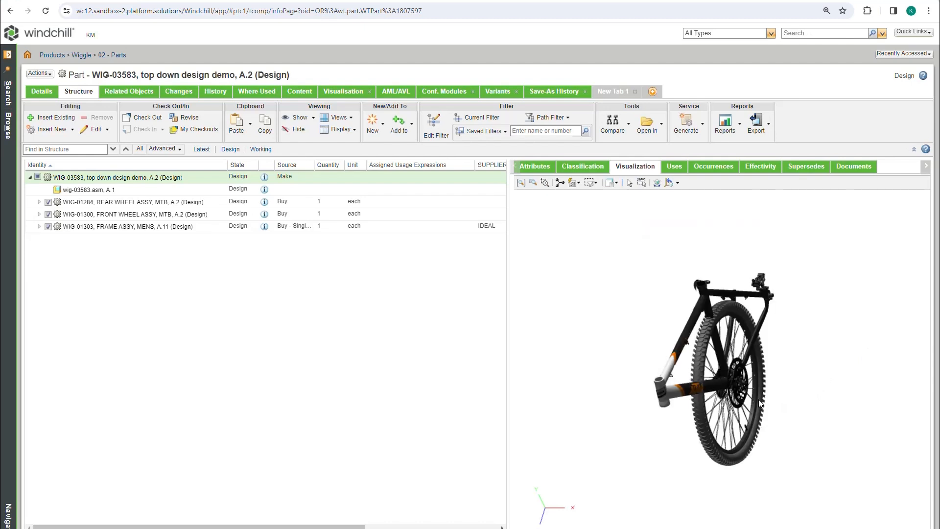
pyautogui.moveTo(750, 404); pyautogui.dragTo(688, 357, button='middle')
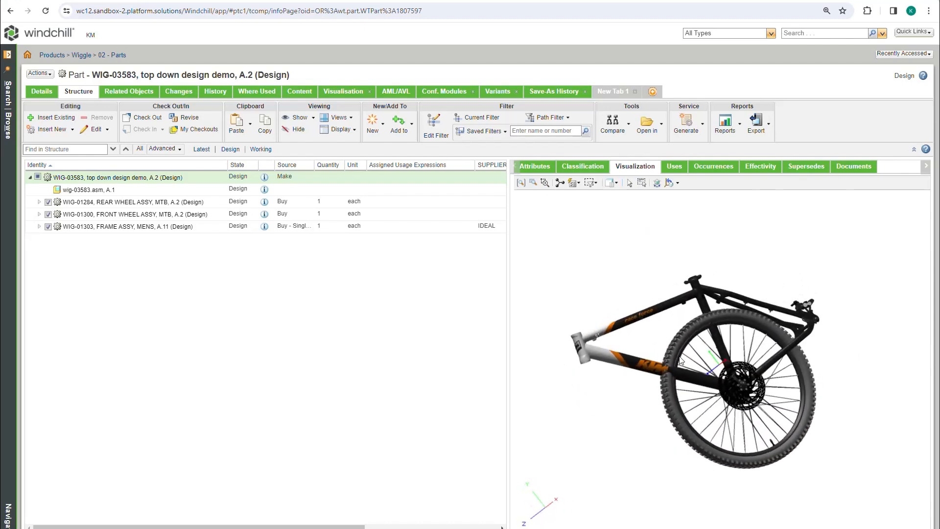
# Step: Compare FRONT WHEEL ASSY, MTB (WIG-01300) to its CAD structure without an edit workspace, and examine the matching components down the list
pyautogui.click(145, 204)
pyautogui.click(147, 215)
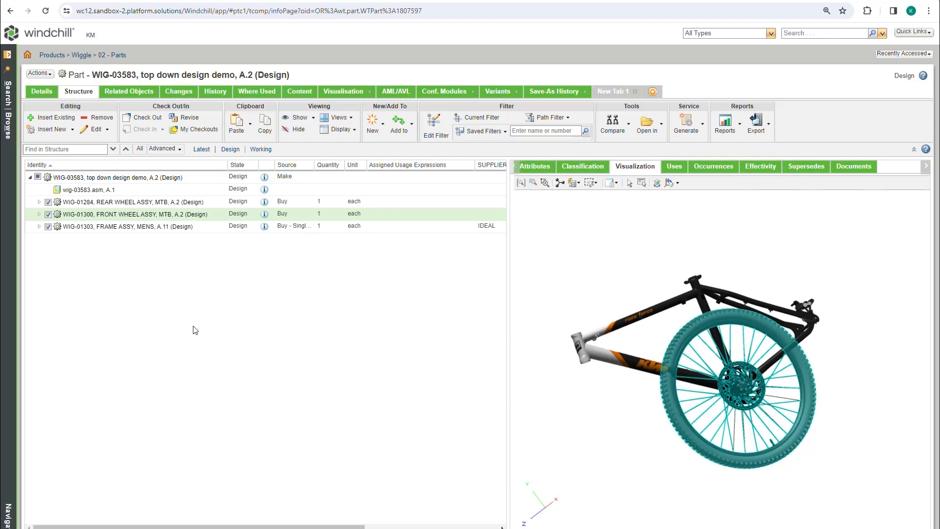
pyautogui.click(628, 128)
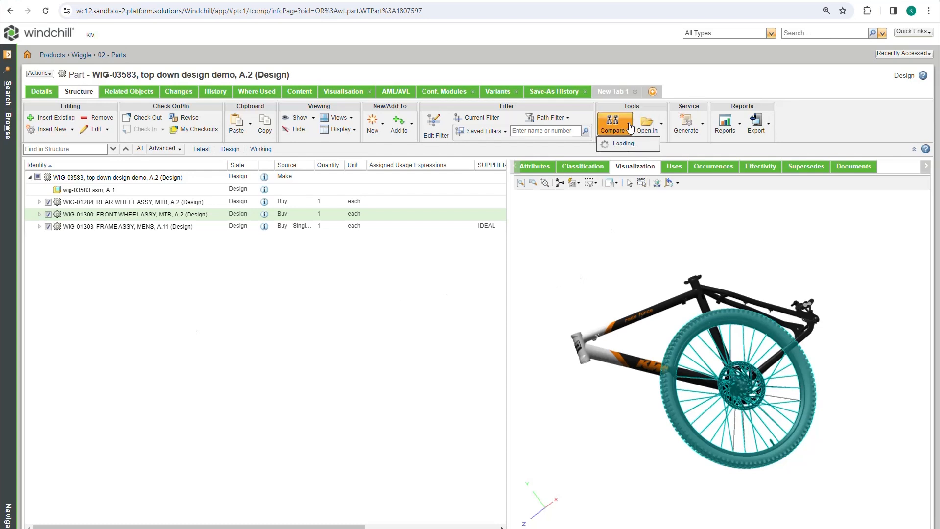
pyautogui.click(626, 157)
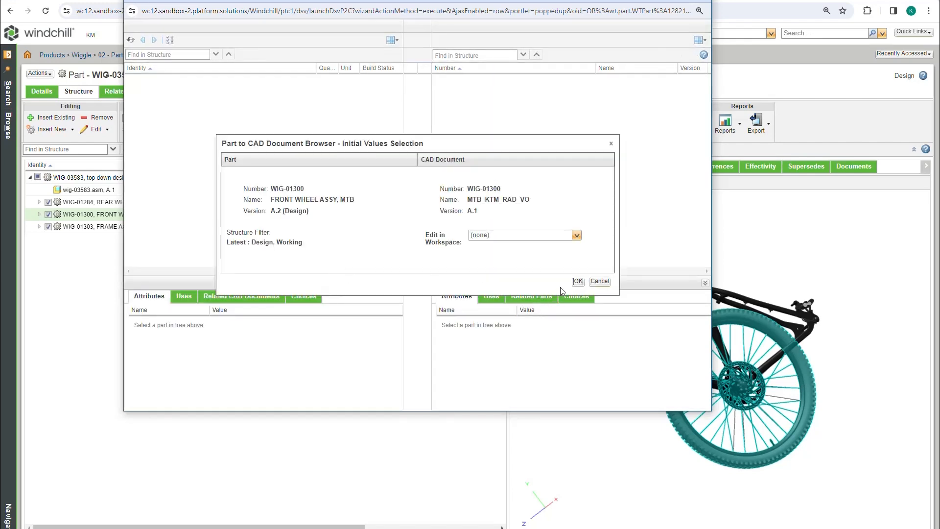
pyautogui.click(578, 281)
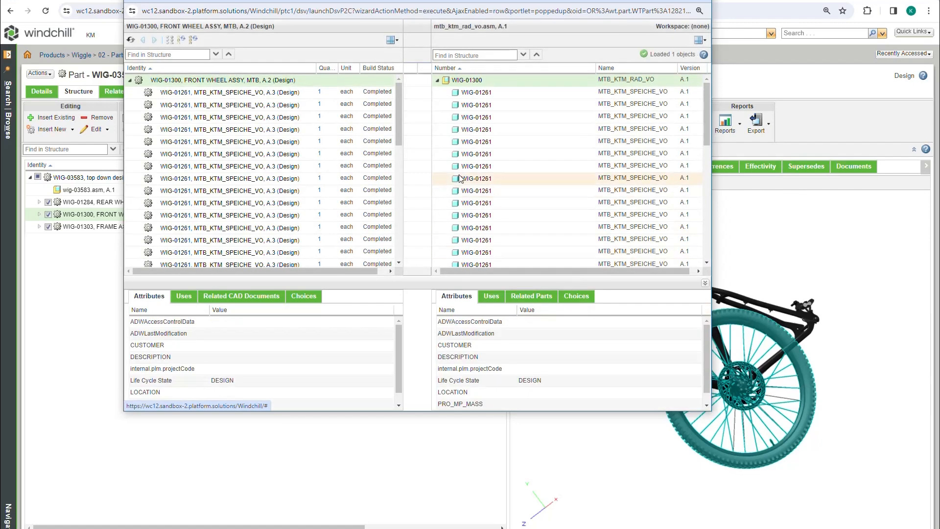
pyautogui.moveTo(400, 125); pyautogui.dragTo(402, 256)
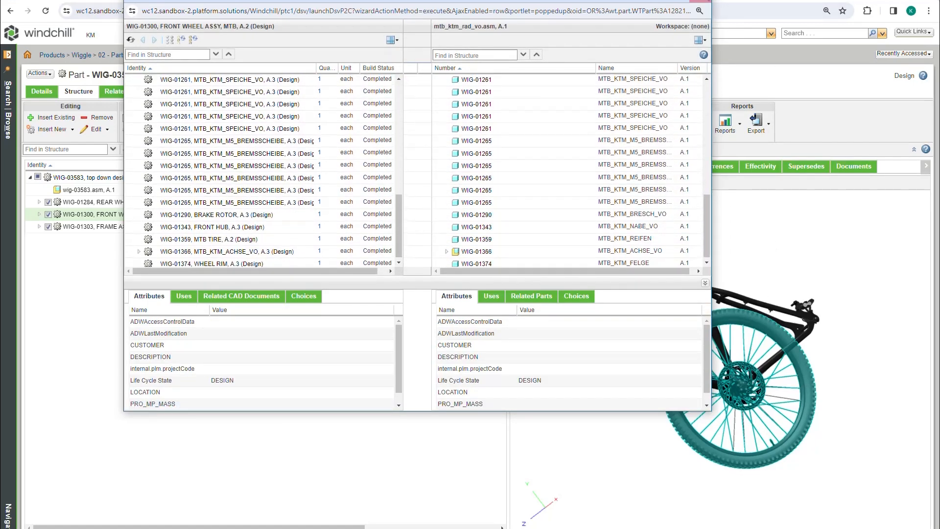
pyautogui.click(701, 2)
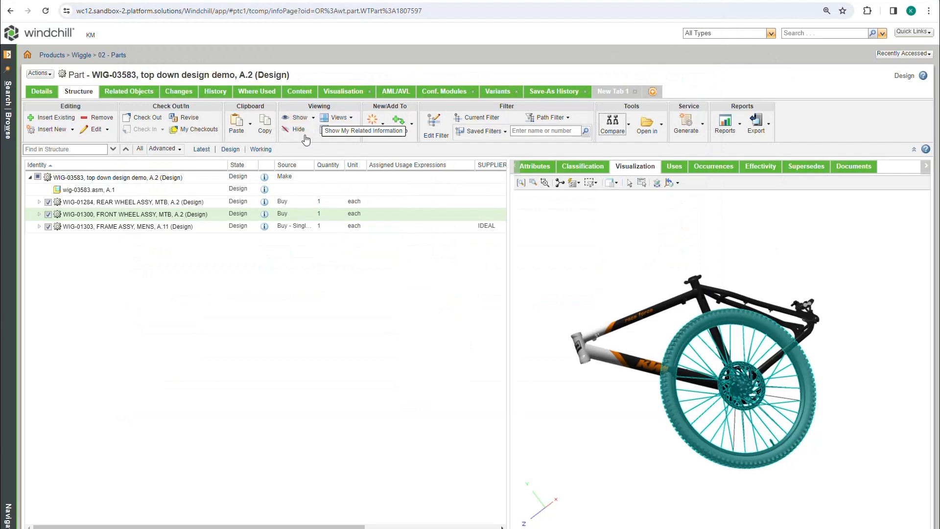
# Step: Compare the top down design demo part to its CAD structure without an edit workspace, and examine the build status of its components
pyautogui.click(138, 178)
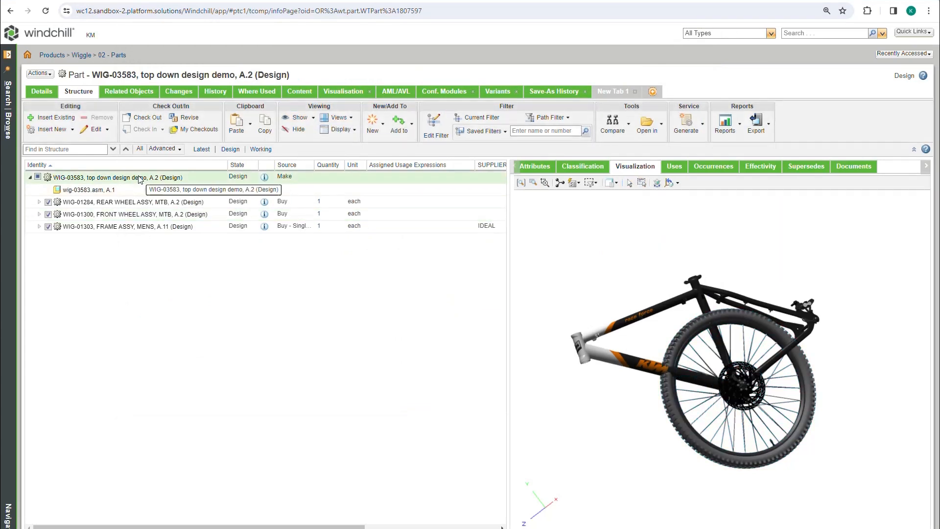
pyautogui.click(631, 127)
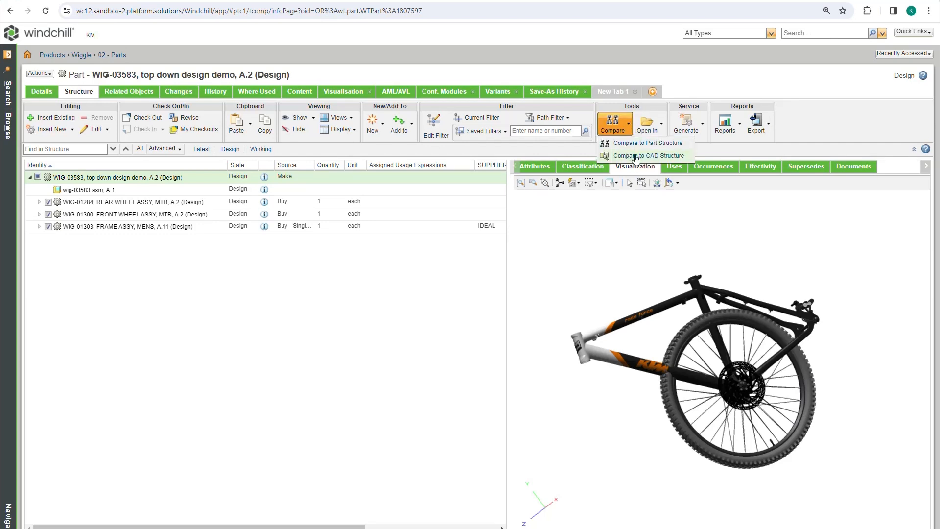
pyautogui.click(635, 156)
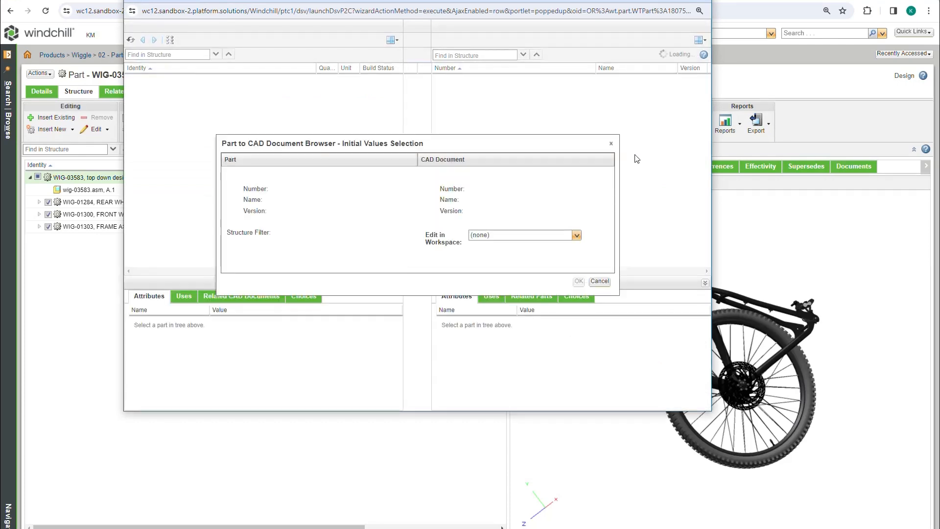
pyautogui.click(577, 282)
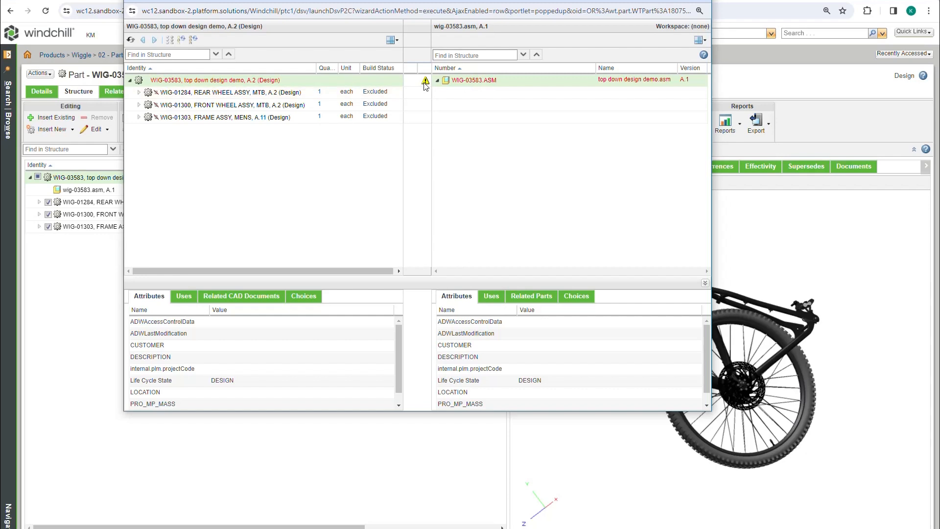
pyautogui.moveTo(425, 84)
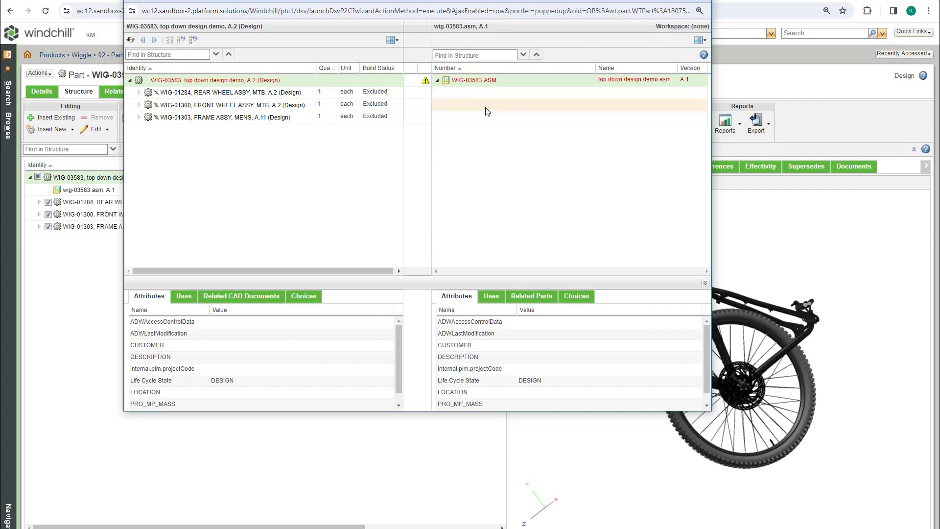
pyautogui.click(700, 1)
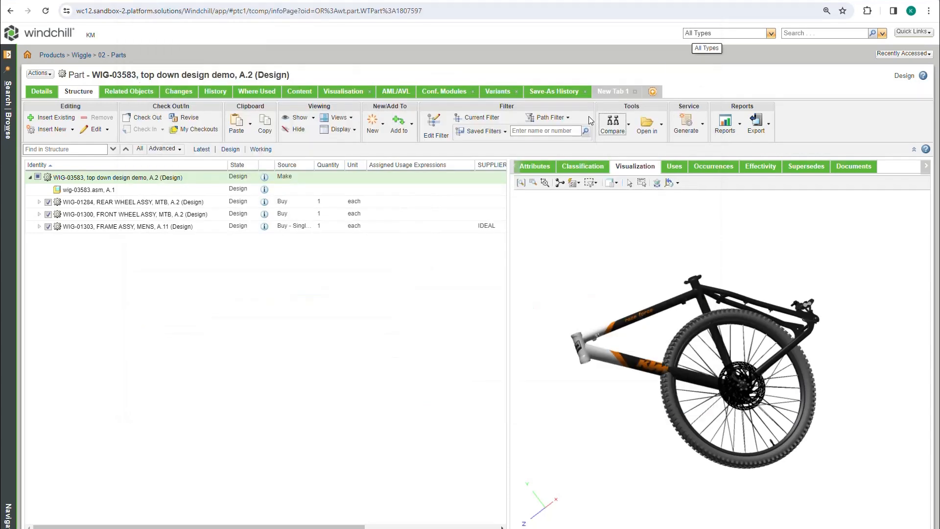
# Step: Check out the top down design demo part and set both wheel assemblies and the frame assembly to Build for the CAD structure
pyautogui.click(144, 118)
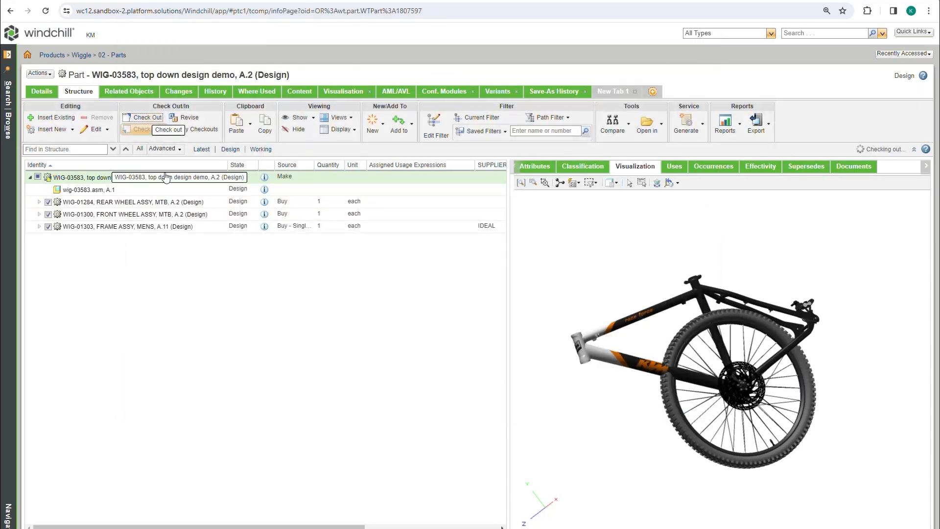
pyautogui.click(90, 203)
pyautogui.keyDown('ctrl'); pyautogui.click(93, 215); pyautogui.keyUp('ctrl')
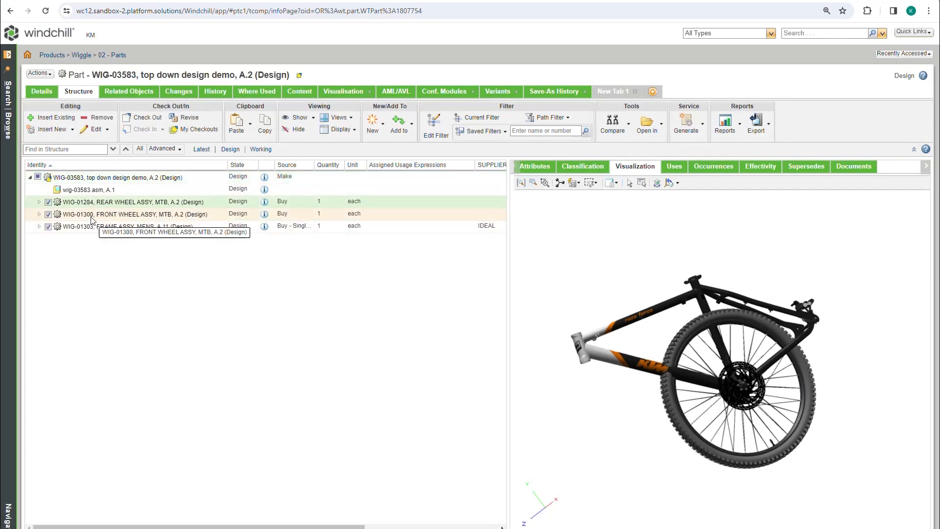
pyautogui.keyDown('ctrl'); pyautogui.click(93, 224); pyautogui.keyUp('ctrl')
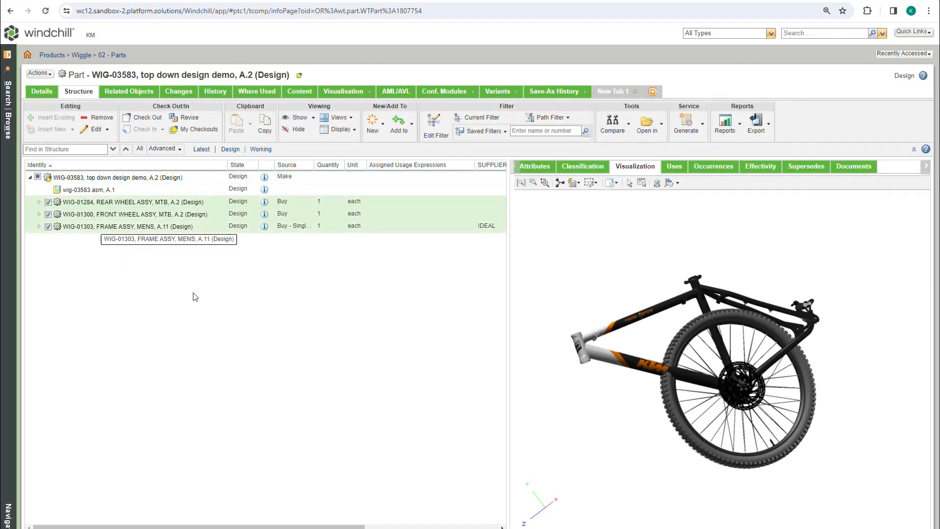
pyautogui.rightClick(210, 202)
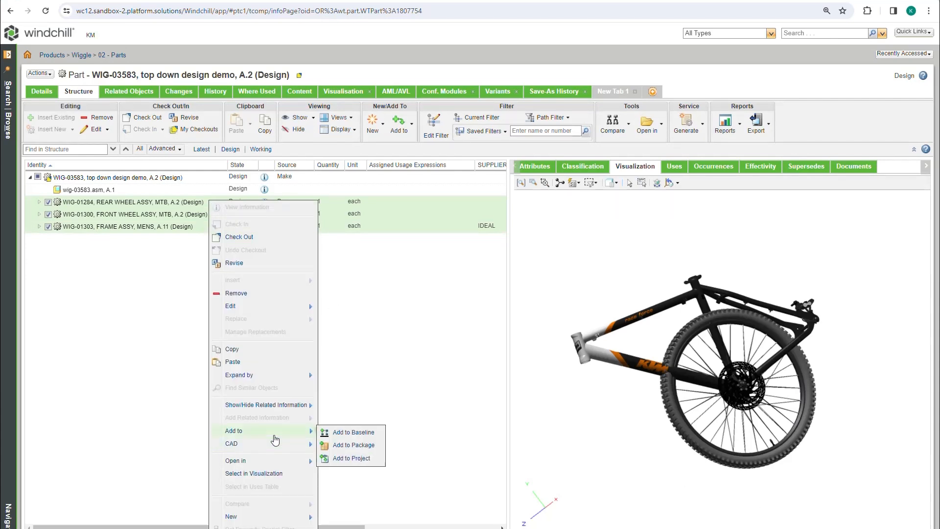
pyautogui.moveTo(277, 445)
pyautogui.click(356, 459)
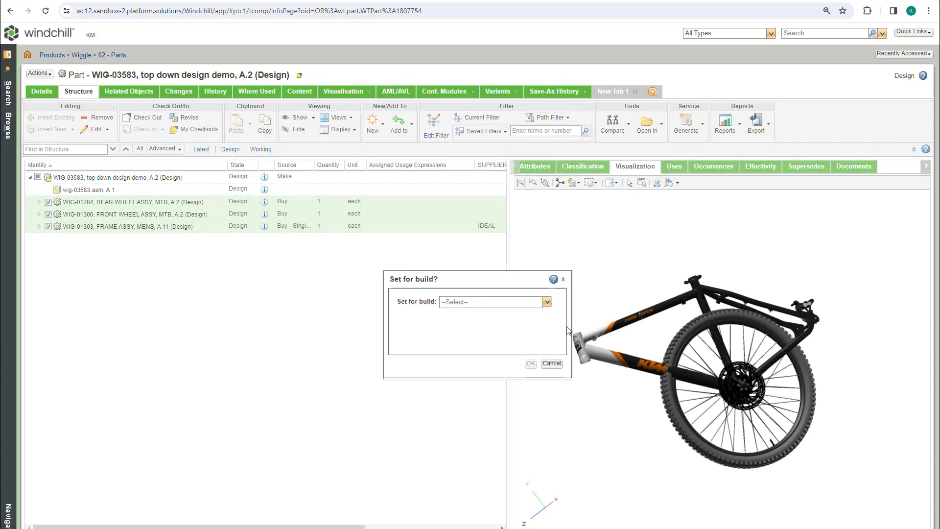
pyautogui.click(547, 302)
pyautogui.click(448, 314)
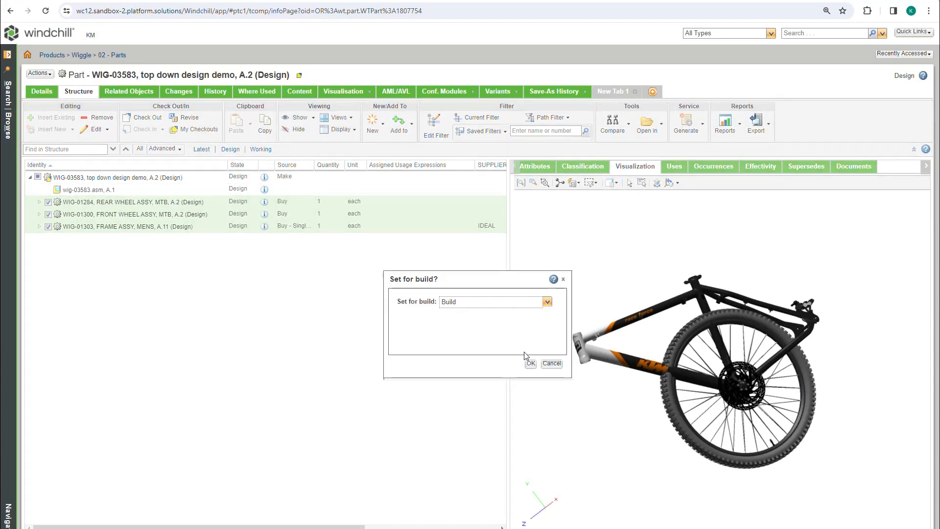
pyautogui.click(530, 364)
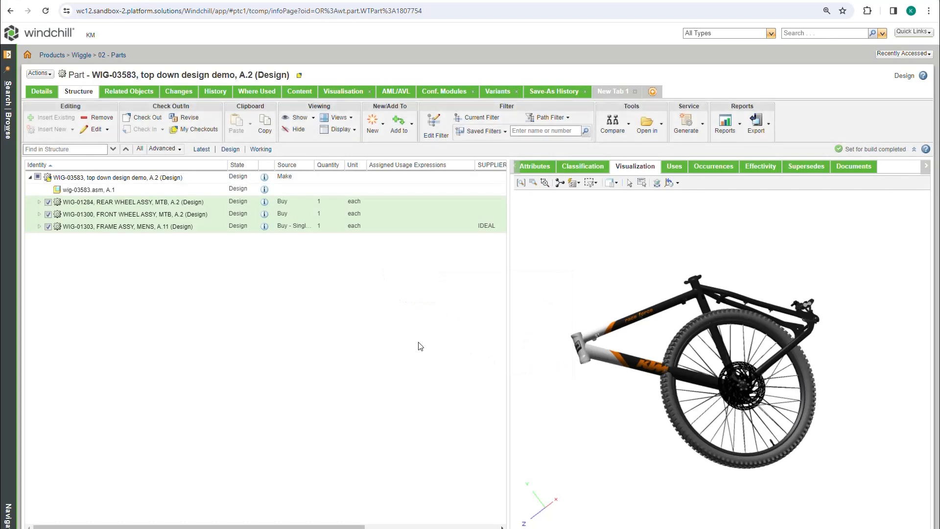
# Step: Check in the top down design demo part without a comment
pyautogui.click(83, 177)
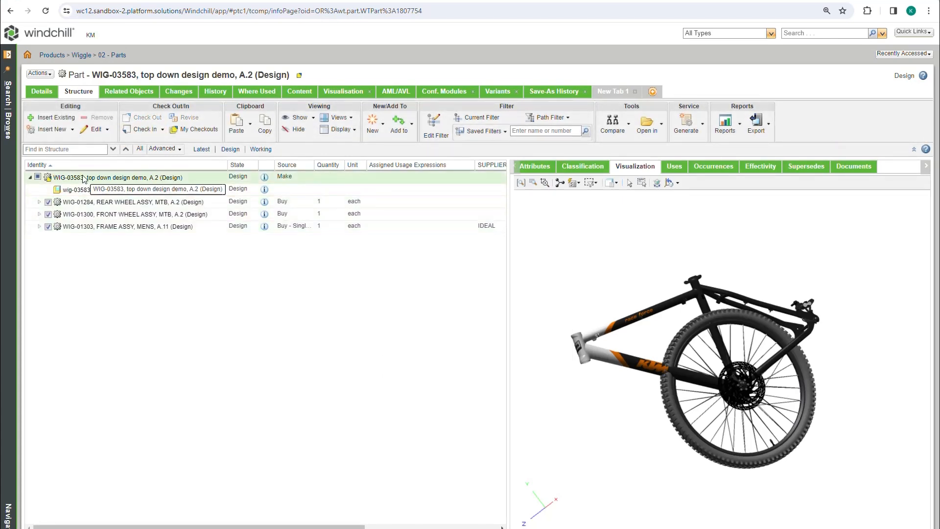
pyautogui.click(144, 130)
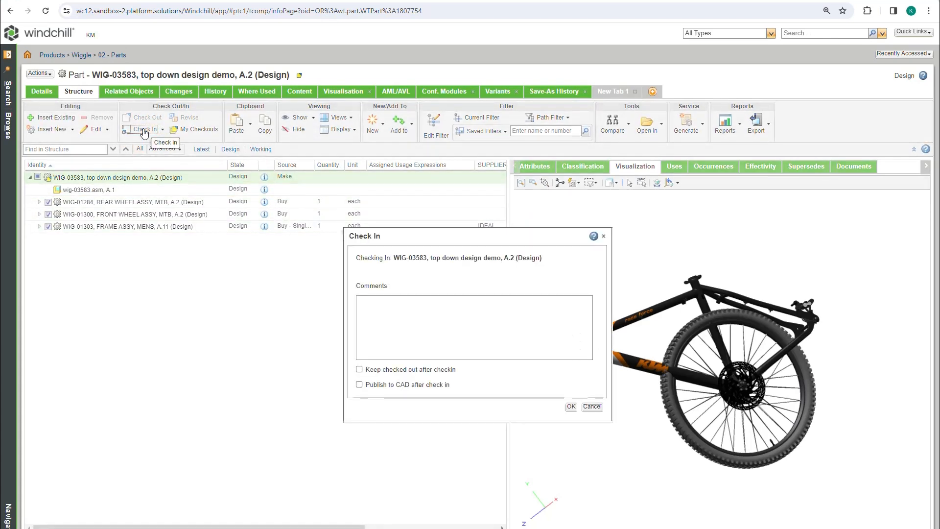
pyautogui.click(571, 407)
pyautogui.moveTo(200, 527); pyautogui.dragTo(393, 527)
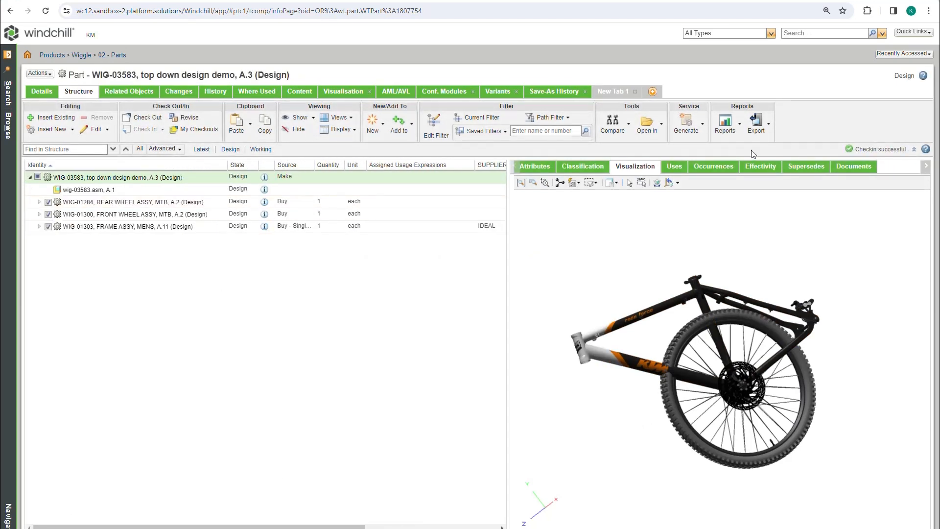
# Step: Compare the top down design demo part to its CAD structure, with Workspace on Wiggle as the edit workspace
pyautogui.click(630, 126)
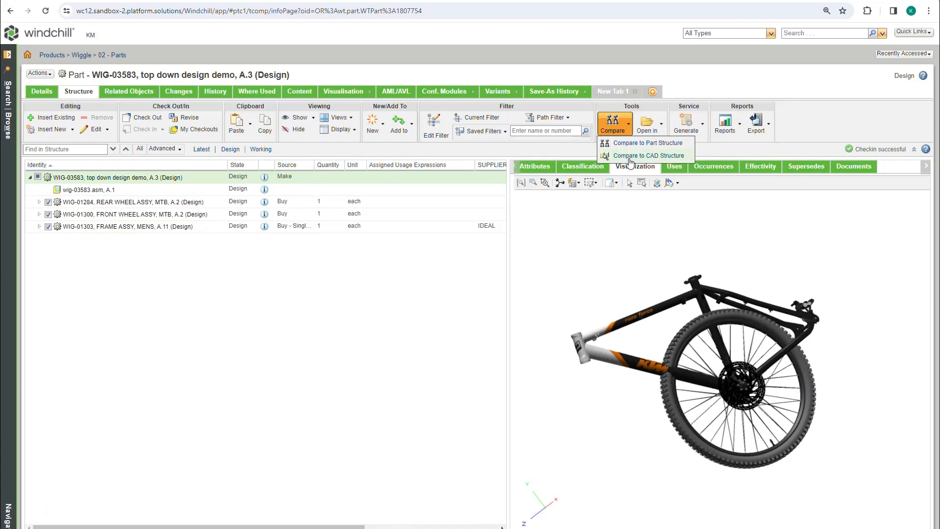
pyautogui.click(631, 157)
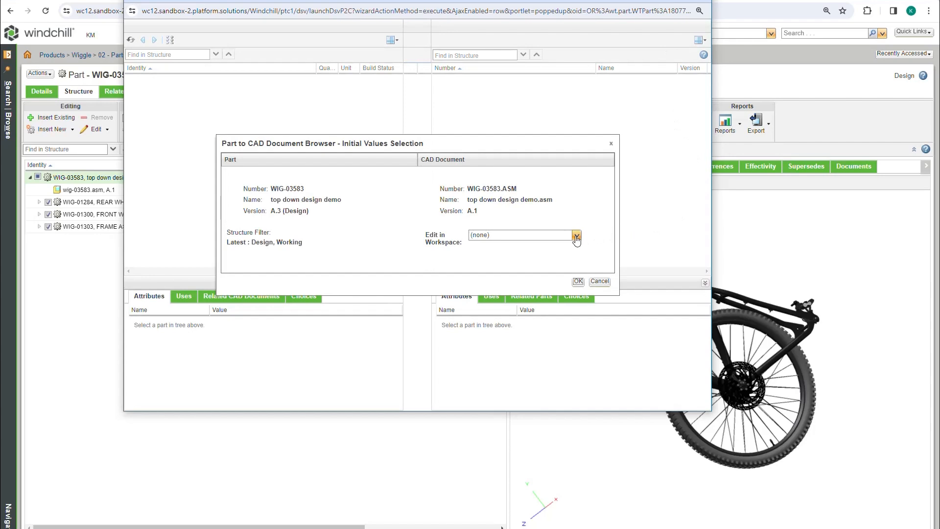
pyautogui.click(576, 238)
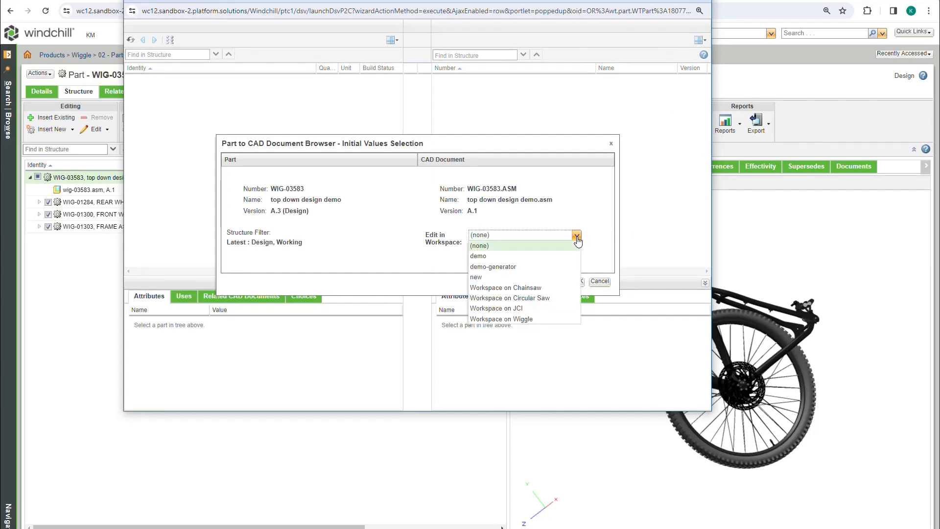
pyautogui.click(528, 320)
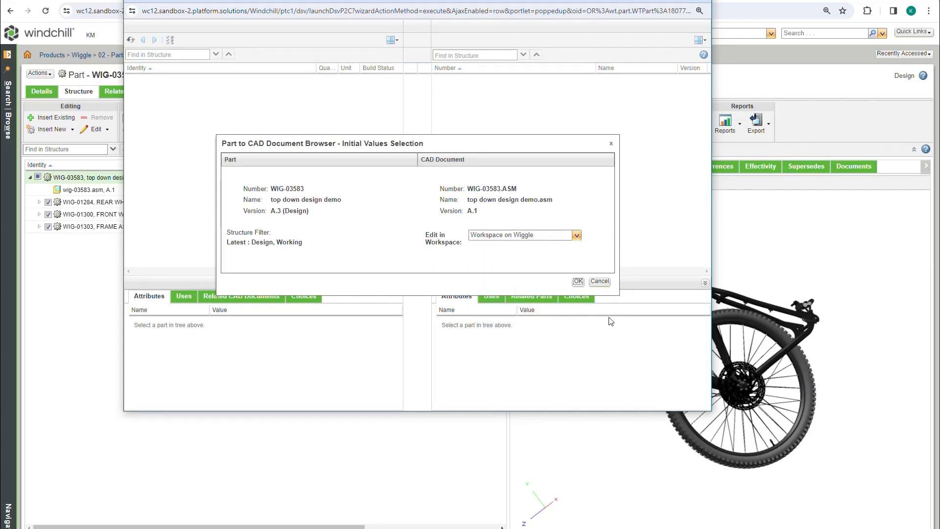
pyautogui.click(578, 281)
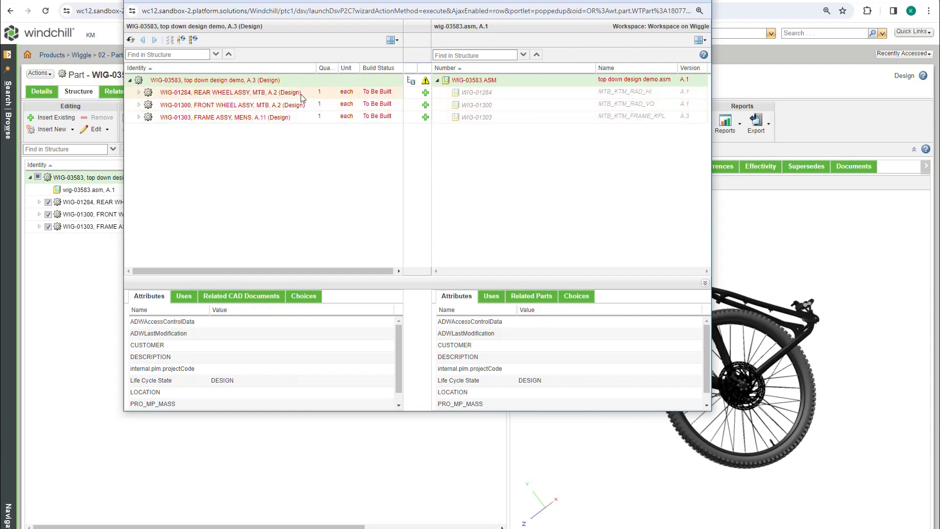
# Step: Build the CAD structure of wig-03583.asm from the part structure, including both wheels and the frame, and close the comparison
pyautogui.moveTo(425, 95)
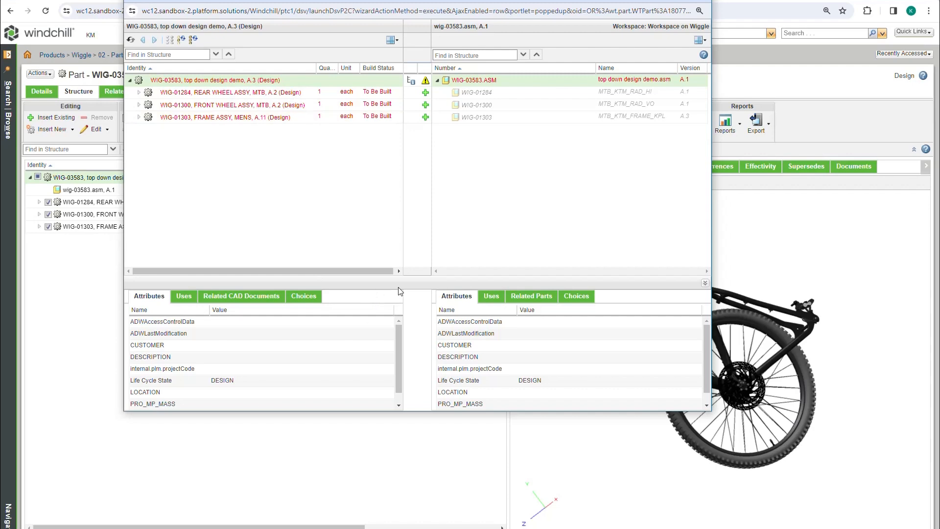
pyautogui.click(181, 40)
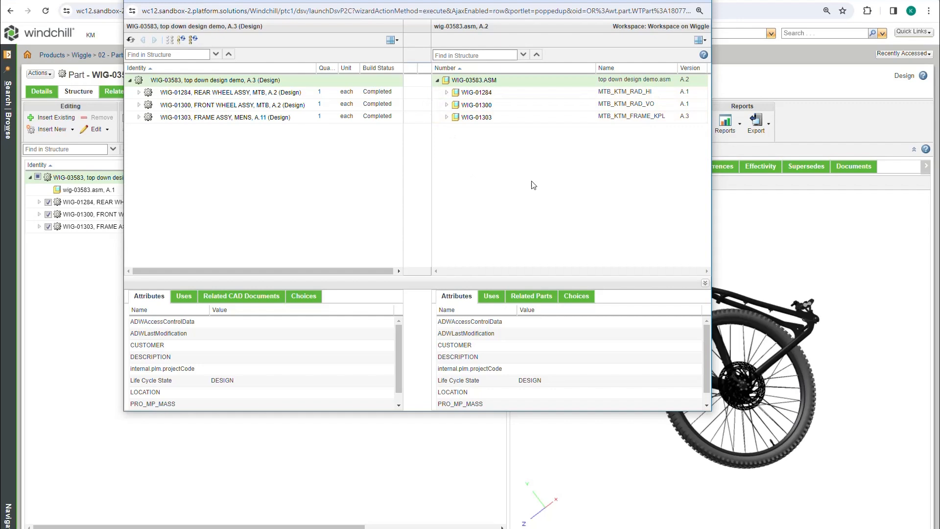
pyautogui.click(703, 0)
# Step: Open the information page of the wig-03583.asm CAD document and examine its structure and 3D model from several angles
pyautogui.click(272, 192)
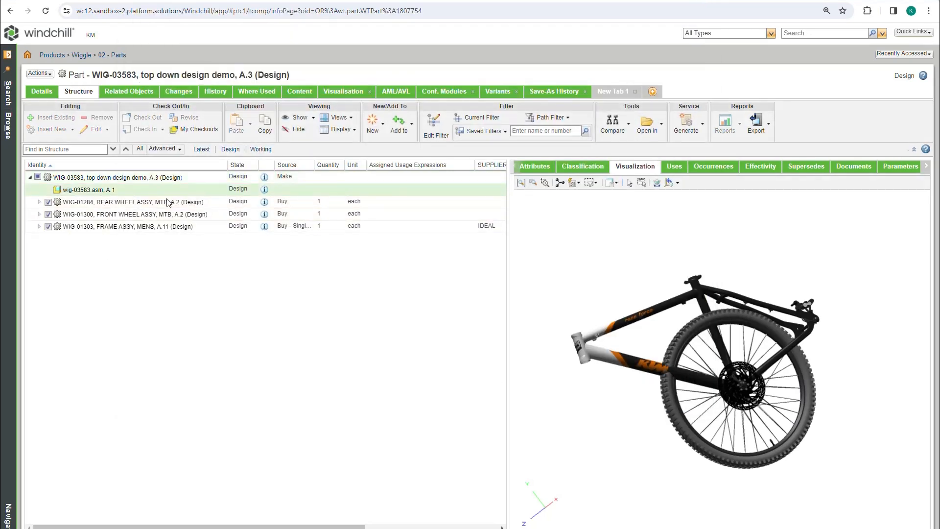
pyautogui.click(266, 190)
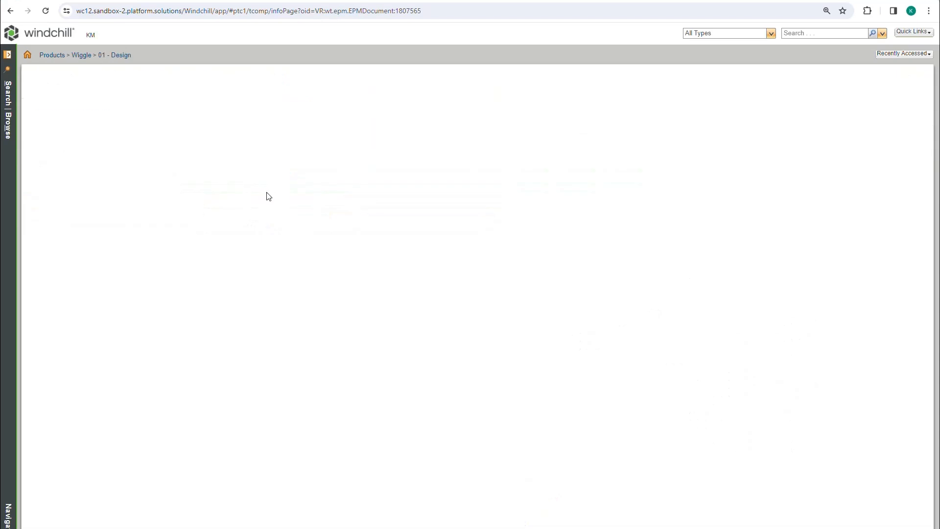
pyautogui.click(83, 94)
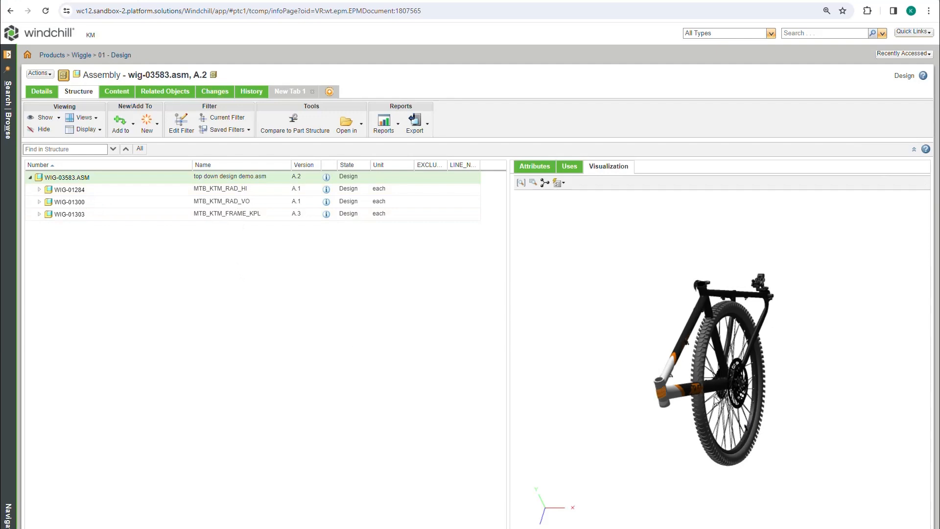
pyautogui.moveTo(662, 393); pyautogui.dragTo(757, 386)
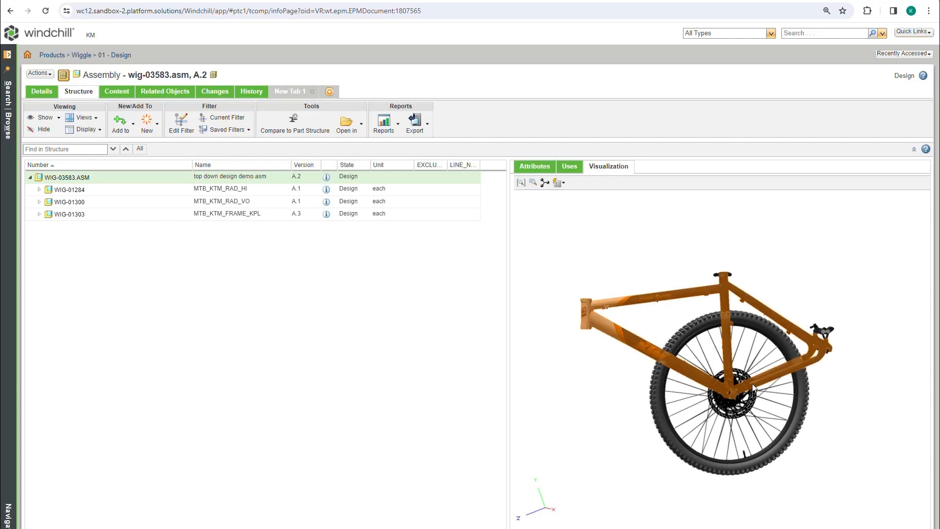
pyautogui.moveTo(752, 383); pyautogui.dragTo(739, 380)
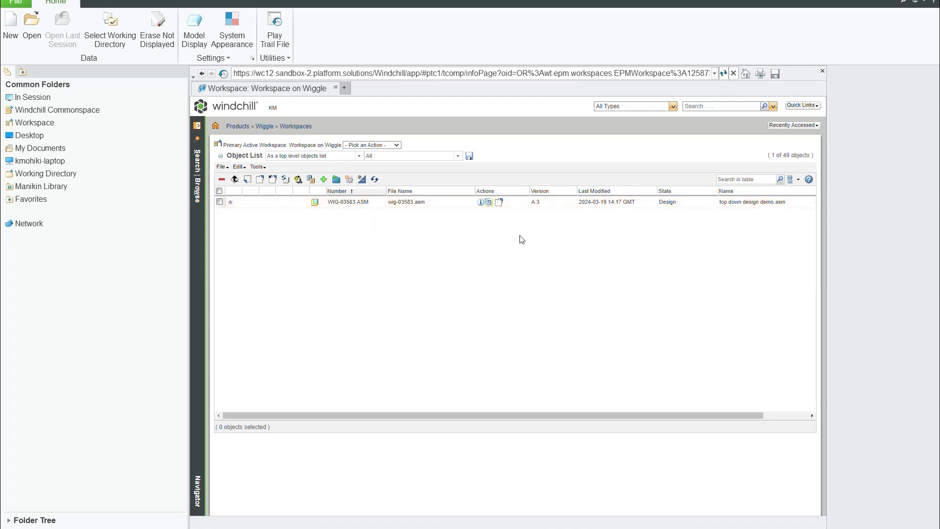
# Step: Switch to Creo Parametric and open wig-03583.asm from Workspace on Wiggle
pyautogui.click(489, 203)
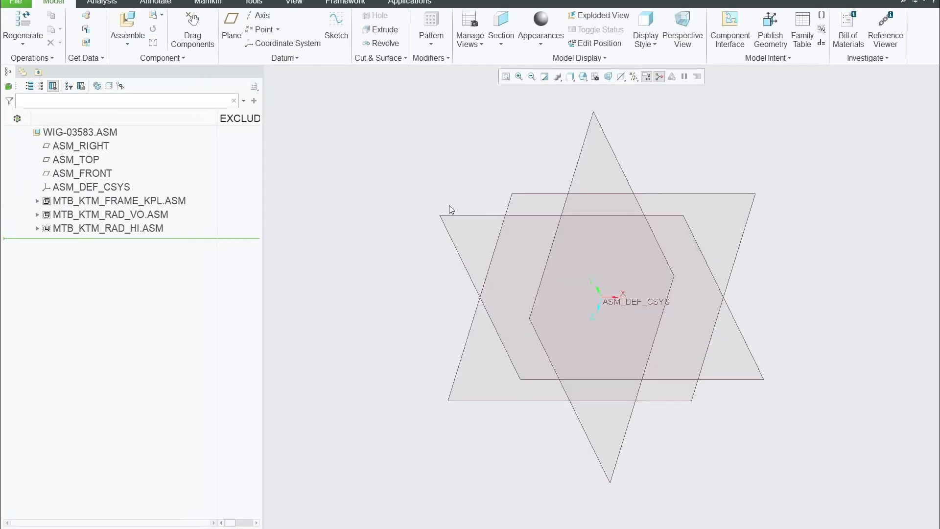
# Step: Check out the top-level assembly WIG-03583.ASM
pyautogui.click(105, 138)
pyautogui.rightClick(104, 139)
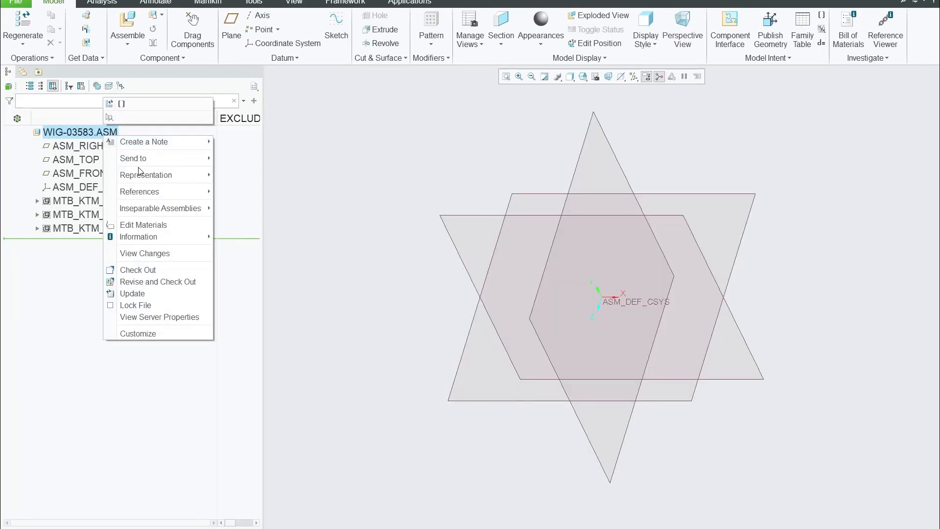
pyautogui.click(139, 272)
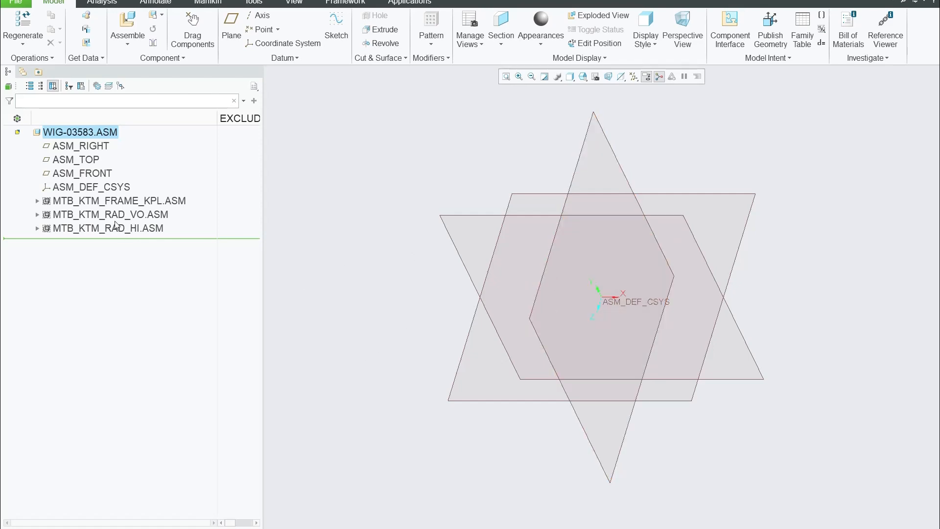
# Step: Place the unplaced frame assembly MTB_KTM_FRAME_KPL.ASM in the top-level assembly with a Fix constraint
pyautogui.click(94, 203)
pyautogui.click(92, 216)
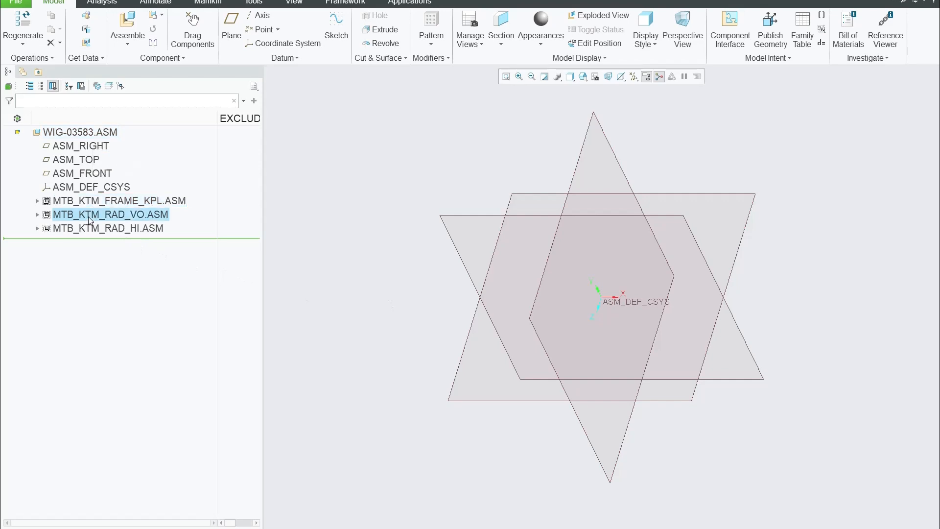
pyautogui.click(88, 228)
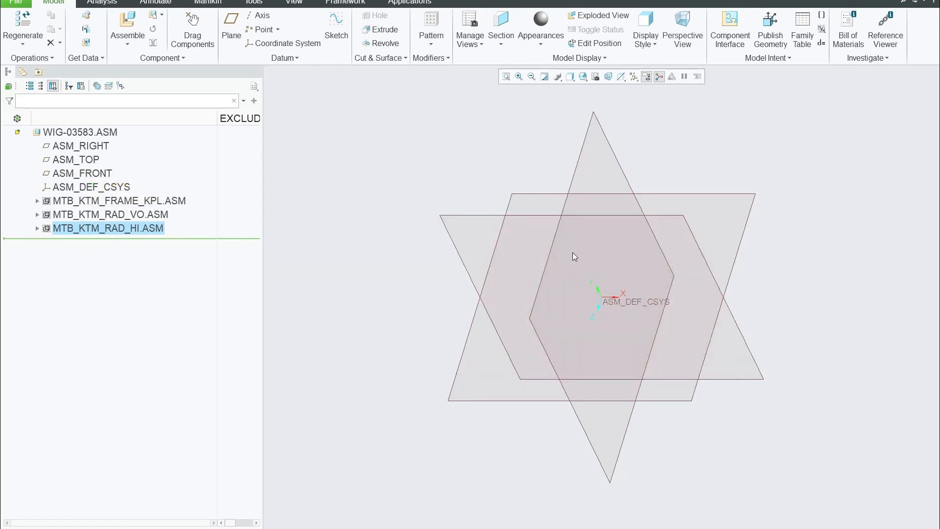
pyautogui.click(131, 201)
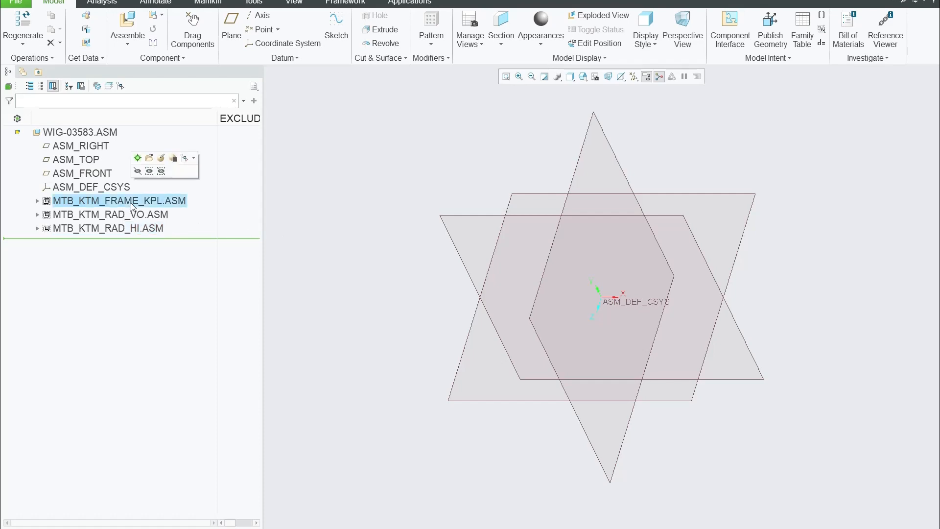
pyautogui.click(162, 162)
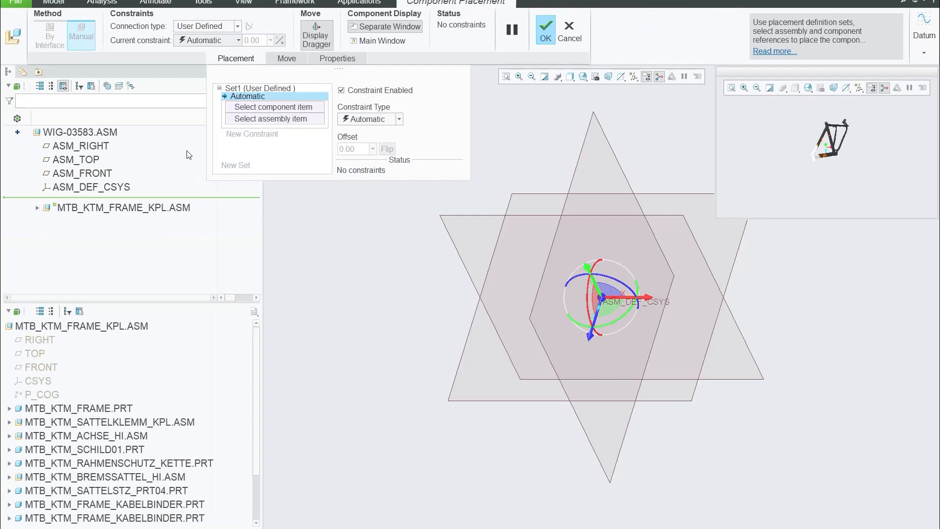
pyautogui.click(399, 119)
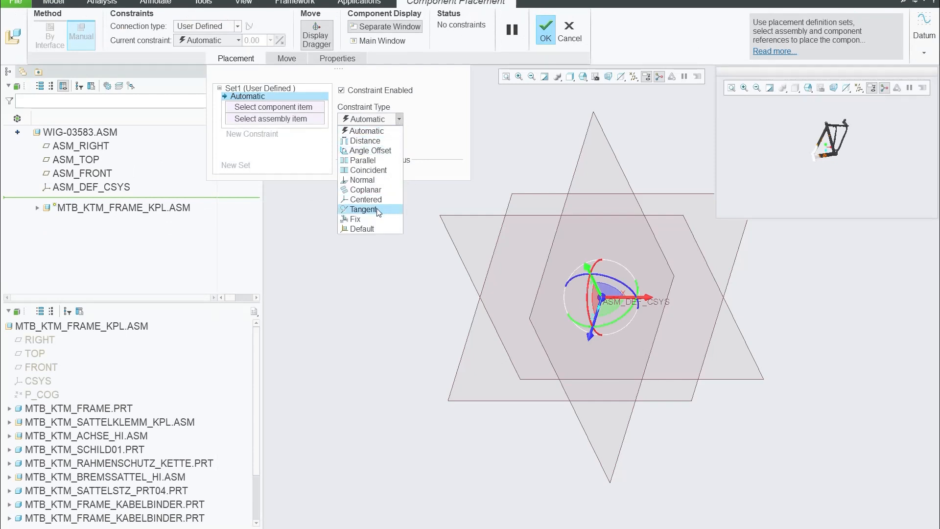
pyautogui.click(354, 220)
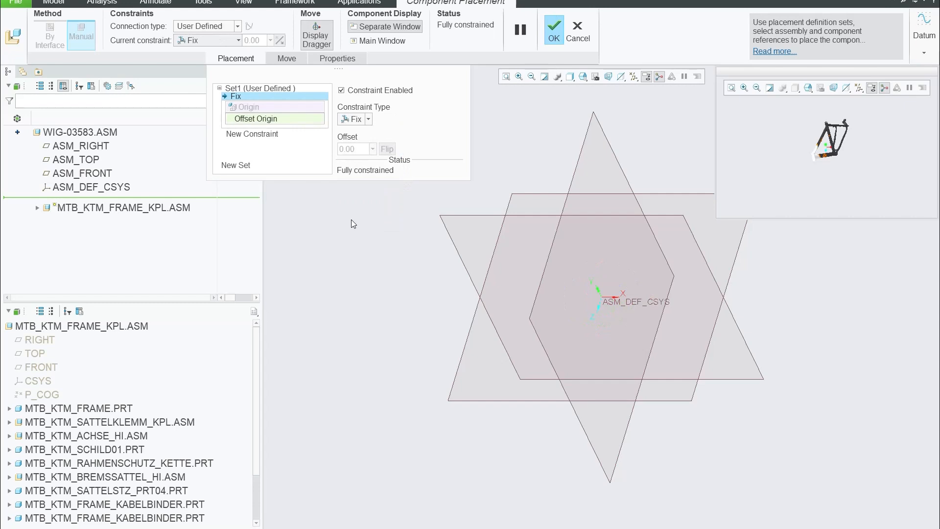
pyautogui.click(555, 34)
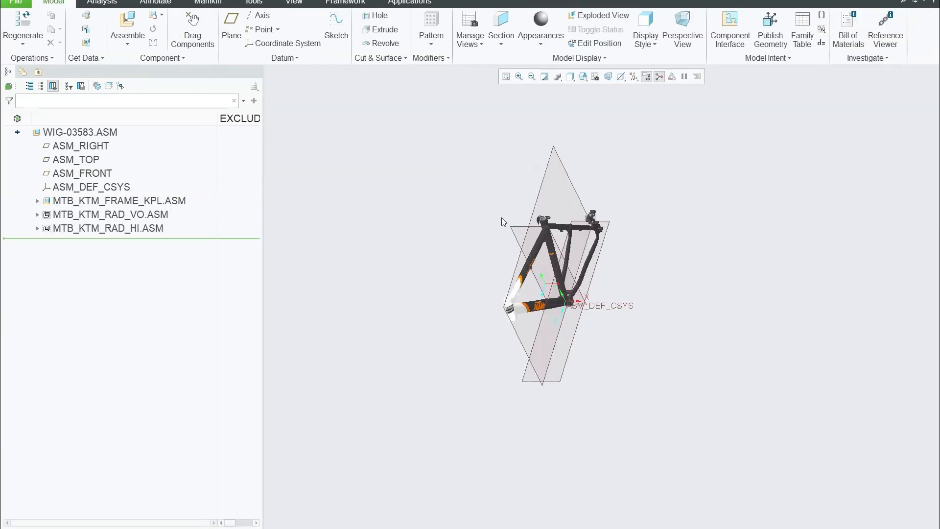
pyautogui.moveTo(501, 216); pyautogui.dragTo(501, 216, button='middle')
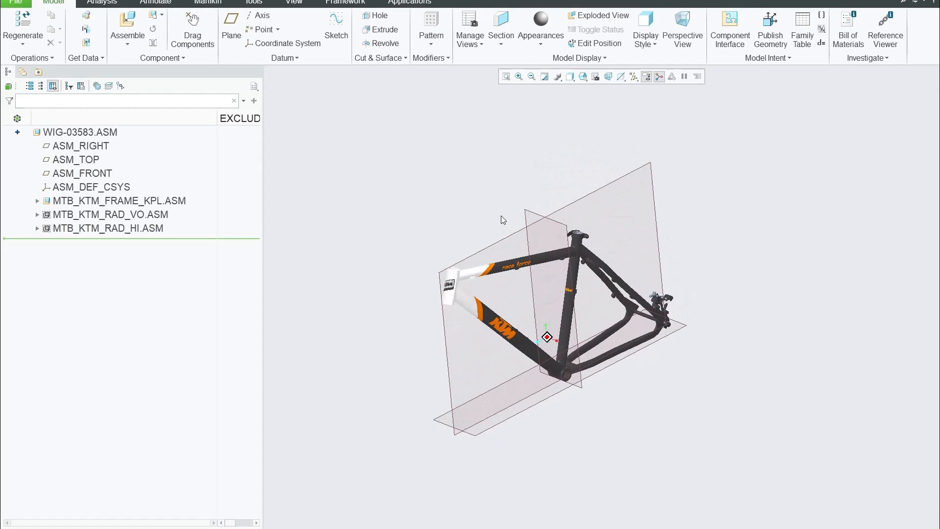
# Step: Place the front wheel MTB_KTM_RAD_VO.ASM in the assembly with a Default constraint
pyautogui.click(152, 214)
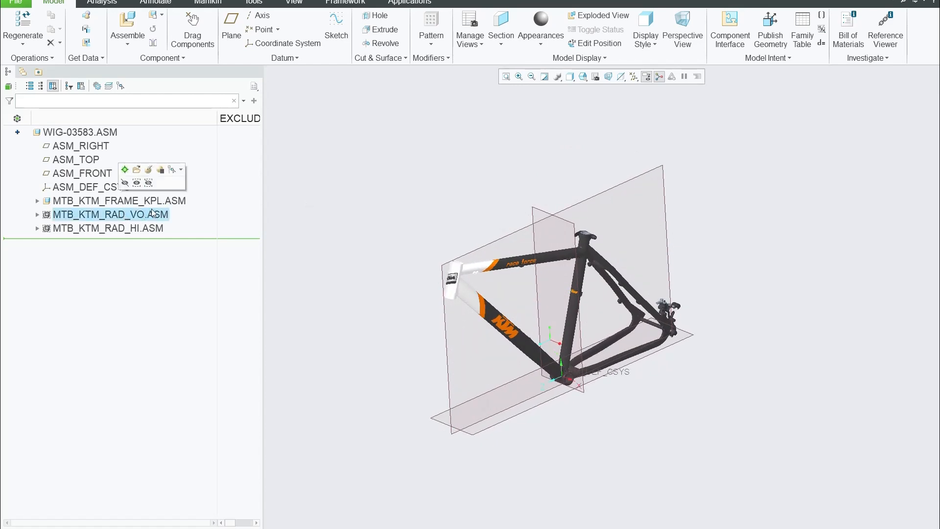
pyautogui.click(149, 171)
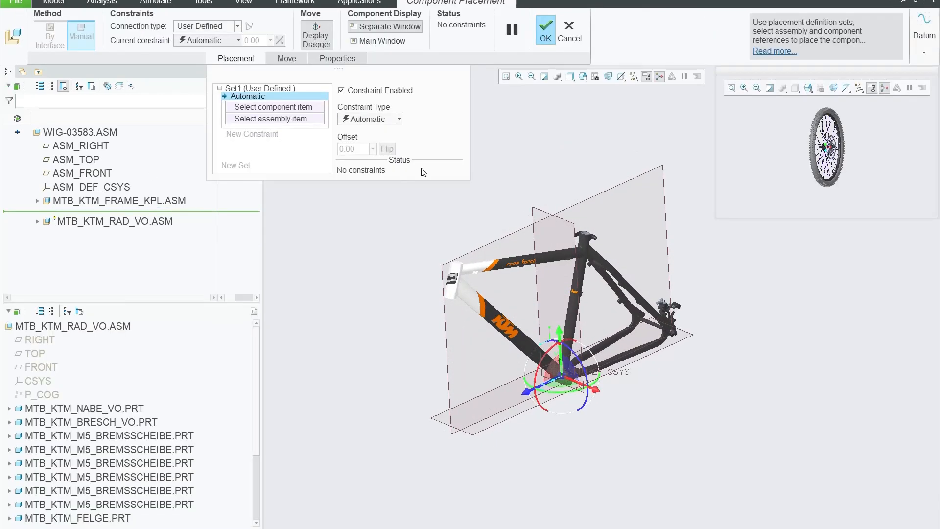
pyautogui.click(401, 122)
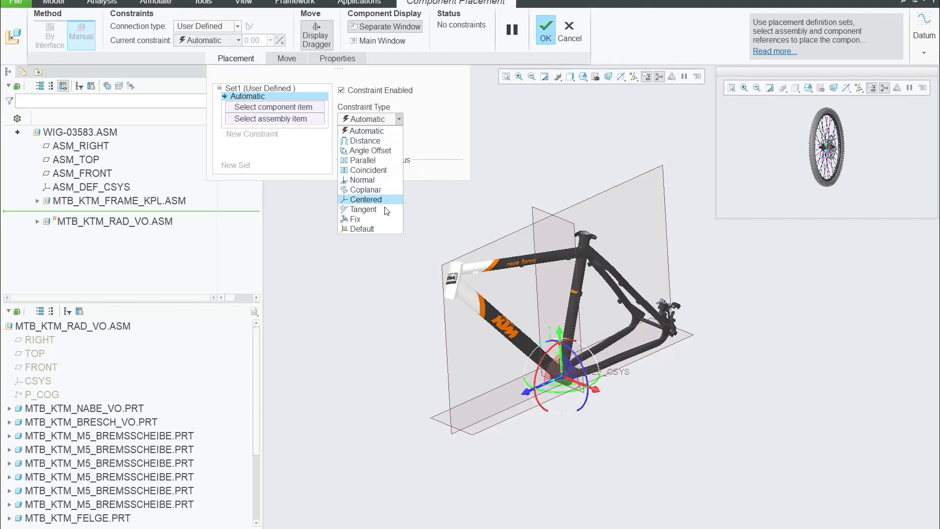
pyautogui.click(373, 230)
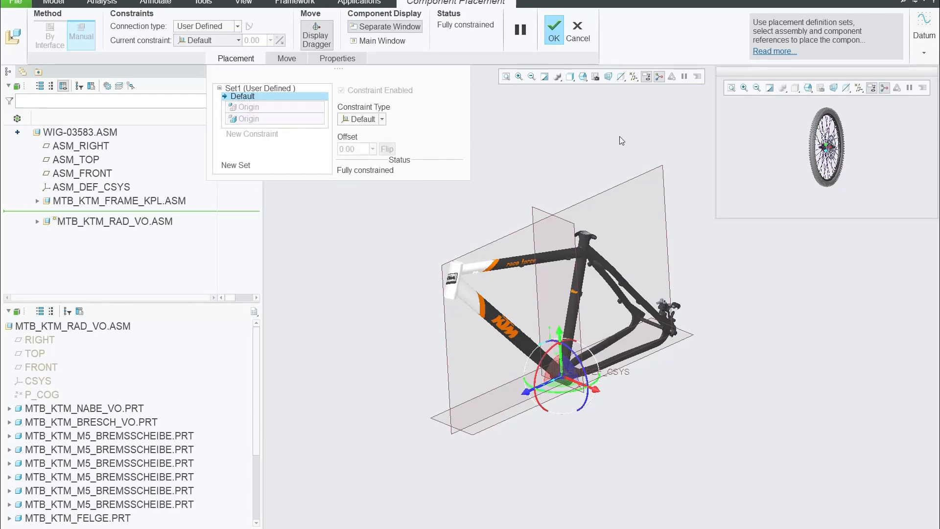
pyautogui.click(554, 32)
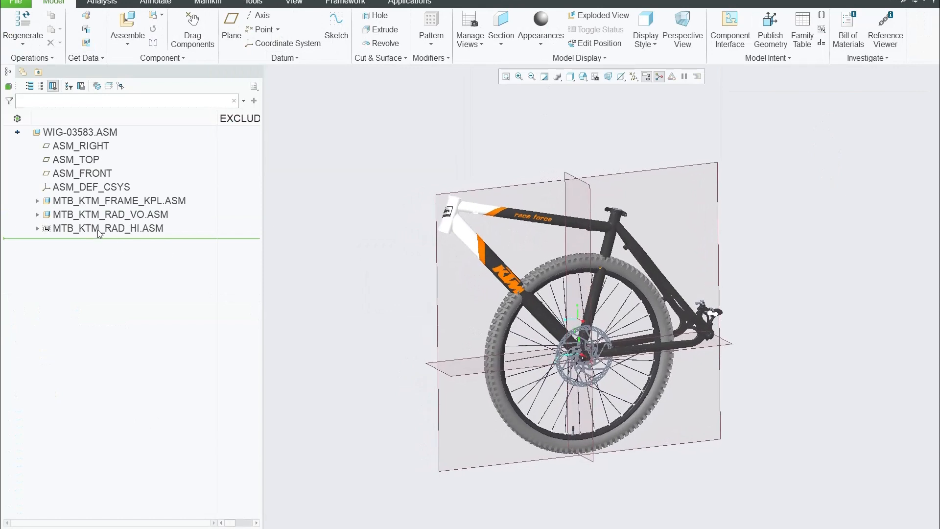
# Step: Place the rear wheel MTB_KTM_RAD_HI.ASM in the assembly with a Default constraint
pyautogui.click(100, 231)
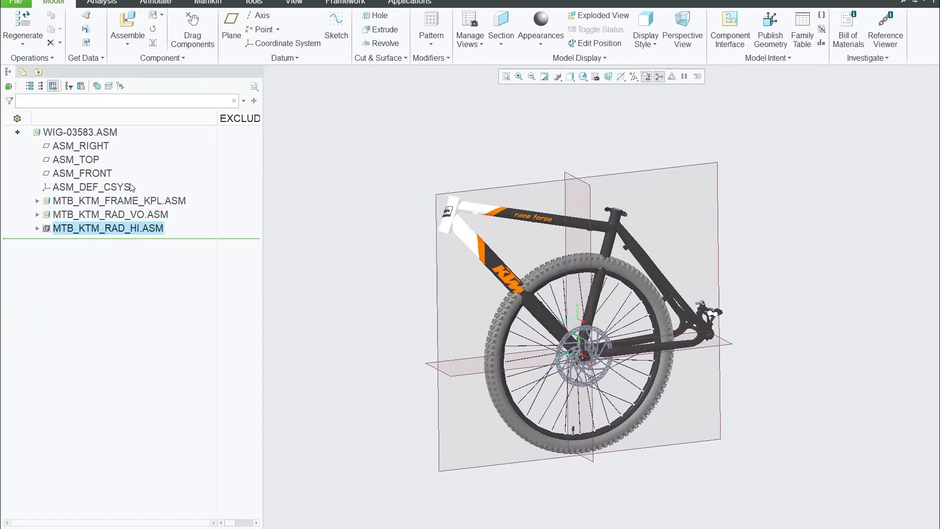
pyautogui.click(131, 187)
pyautogui.click(400, 120)
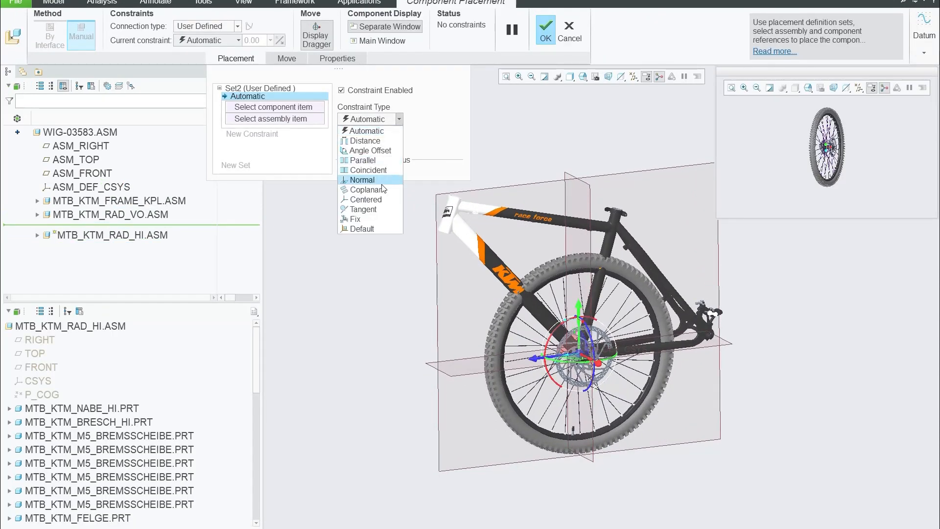
pyautogui.click(369, 227)
pyautogui.click(554, 38)
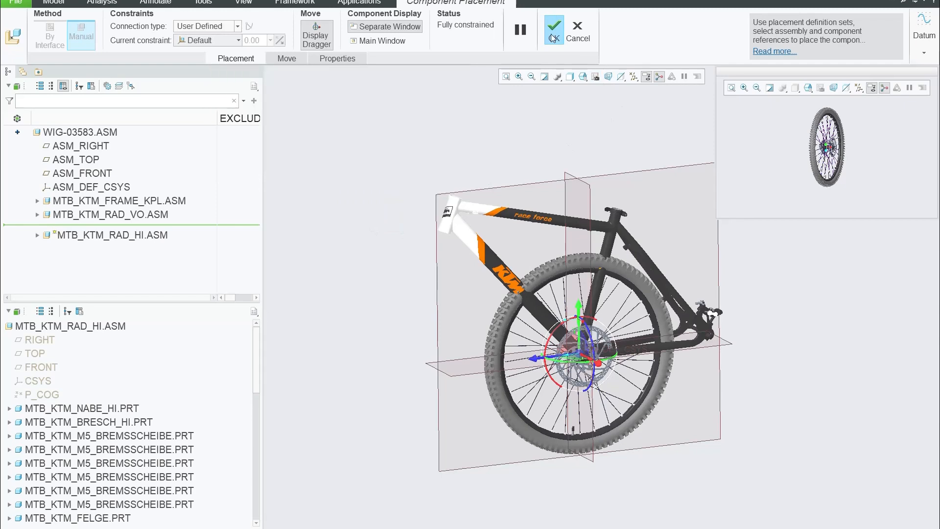
pyautogui.moveTo(445, 174); pyautogui.dragTo(439, 167, button='middle')
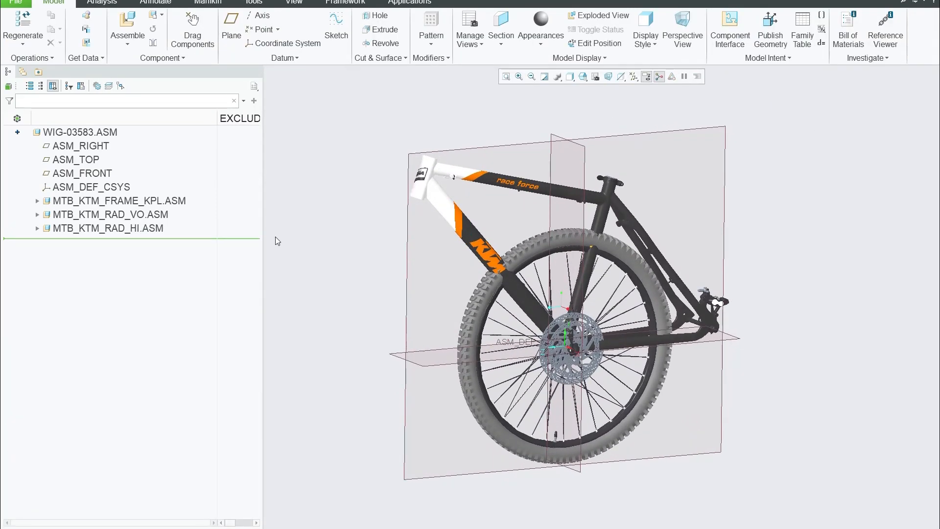
# Step: Redefine the placement of MTB_KTM_RAD_HI.ASM by deleting its Default constraint and moving the wheel to the rear end of the frame
pyautogui.click(112, 216)
pyautogui.click(109, 228)
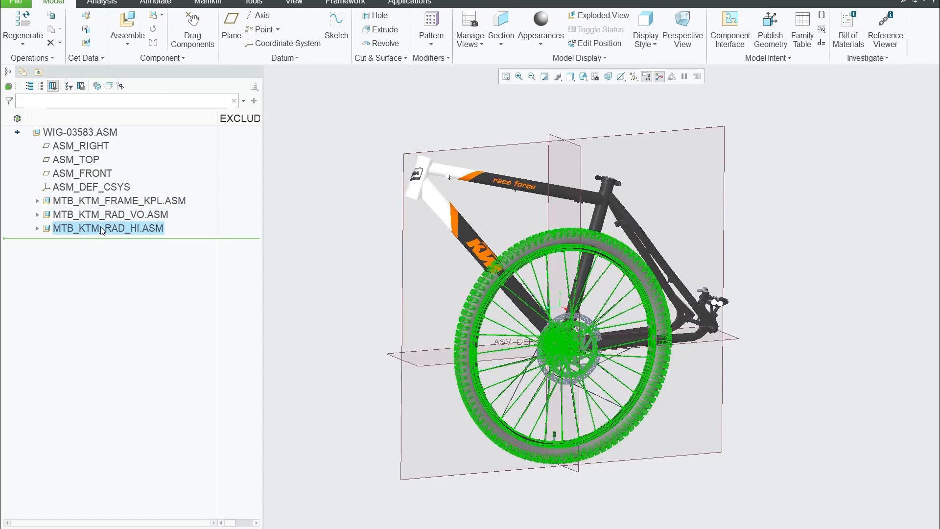
pyautogui.rightClick(103, 229)
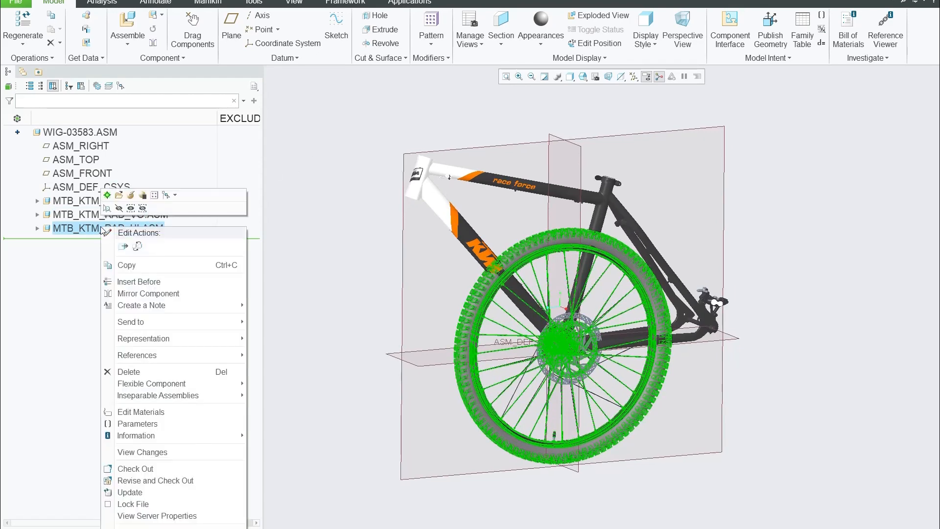
pyautogui.click(132, 195)
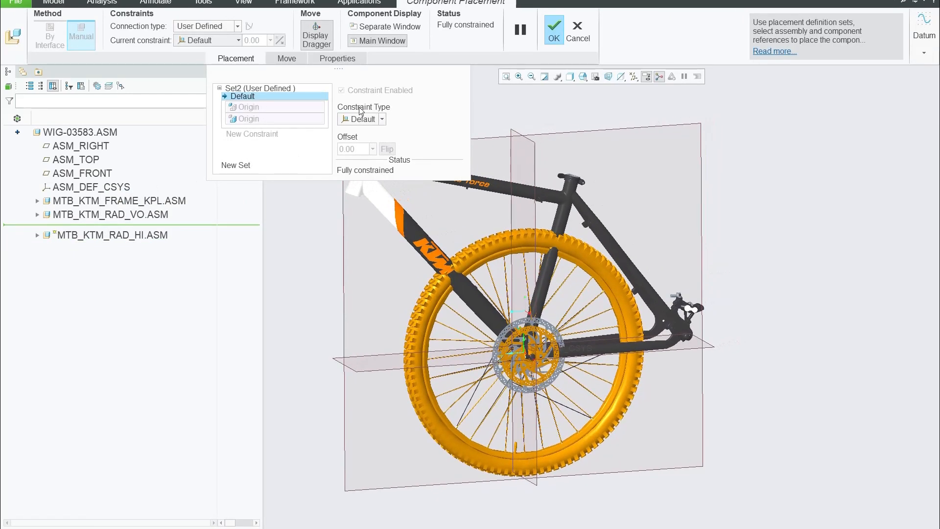
pyautogui.rightClick(294, 96)
pyautogui.click(331, 103)
pyautogui.moveTo(665, 326); pyautogui.dragTo(654, 327, button='middle')
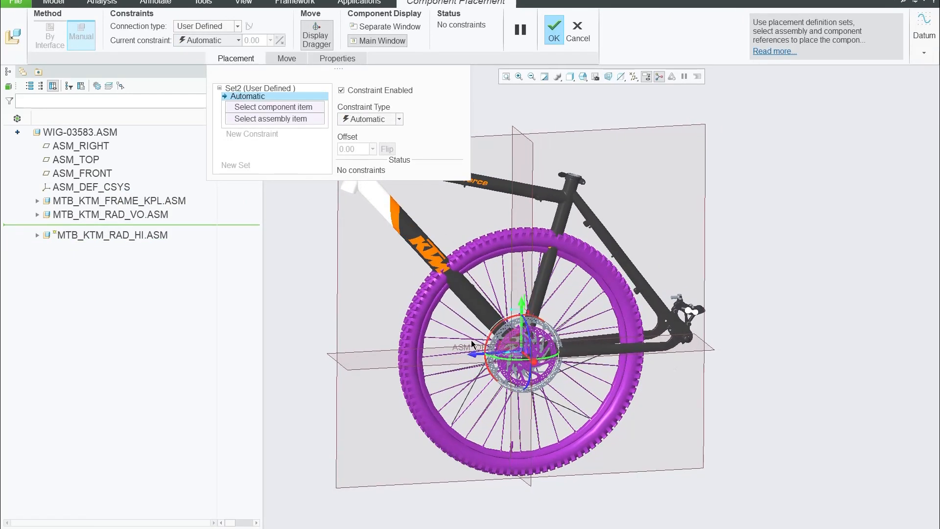
pyautogui.moveTo(478, 356); pyautogui.dragTo(646, 366)
pyautogui.moveTo(691, 294); pyautogui.dragTo(691, 289)
pyautogui.moveTo(618, 173); pyautogui.dragTo(635, 176, button='middle')
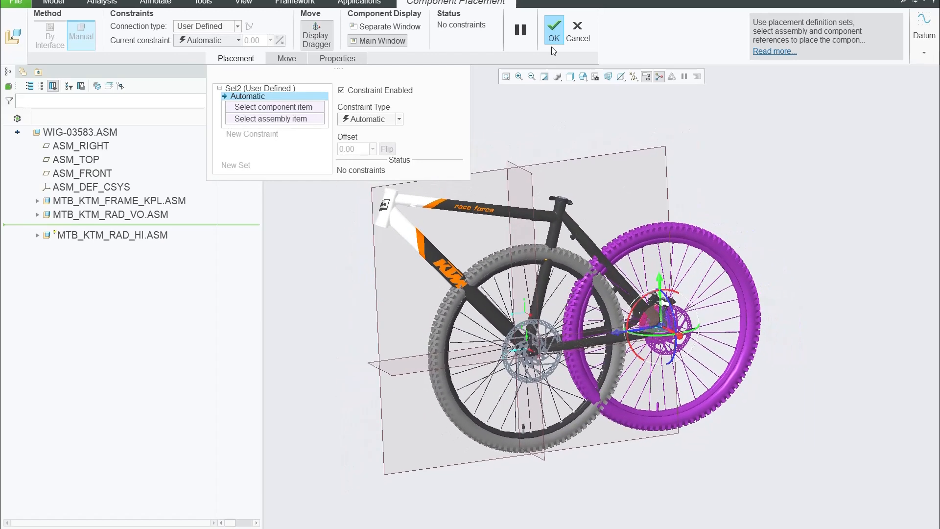
pyautogui.click(554, 32)
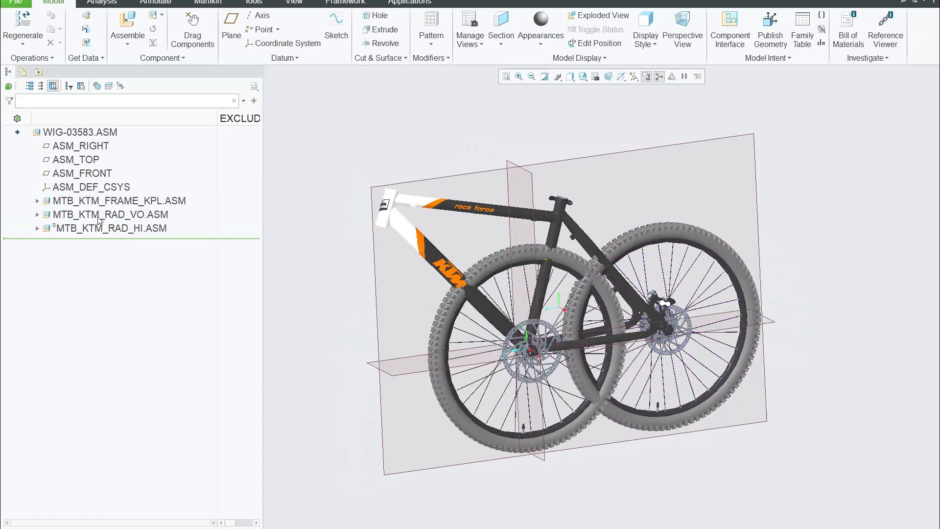
# Step: Redefine the placement of MTB_KTM_RAD_VO.ASM by deleting its Default constraint and moving the wheel ahead of the frame's front end
pyautogui.click(86, 231)
pyautogui.click(91, 216)
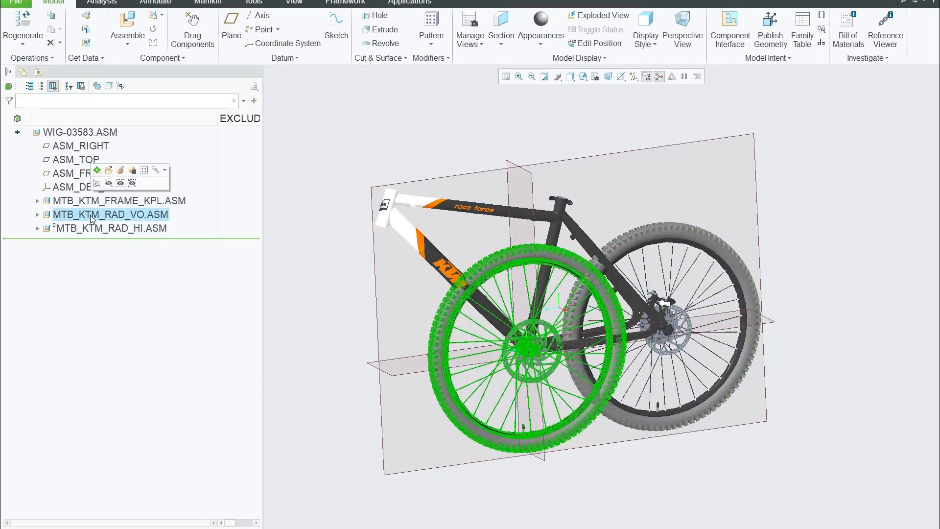
pyautogui.click(121, 170)
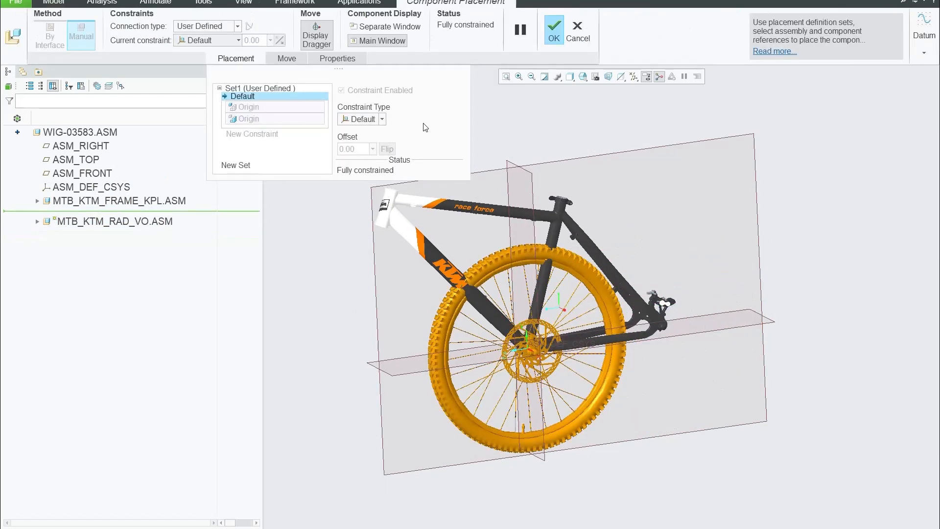
pyautogui.rightClick(312, 99)
pyautogui.click(328, 102)
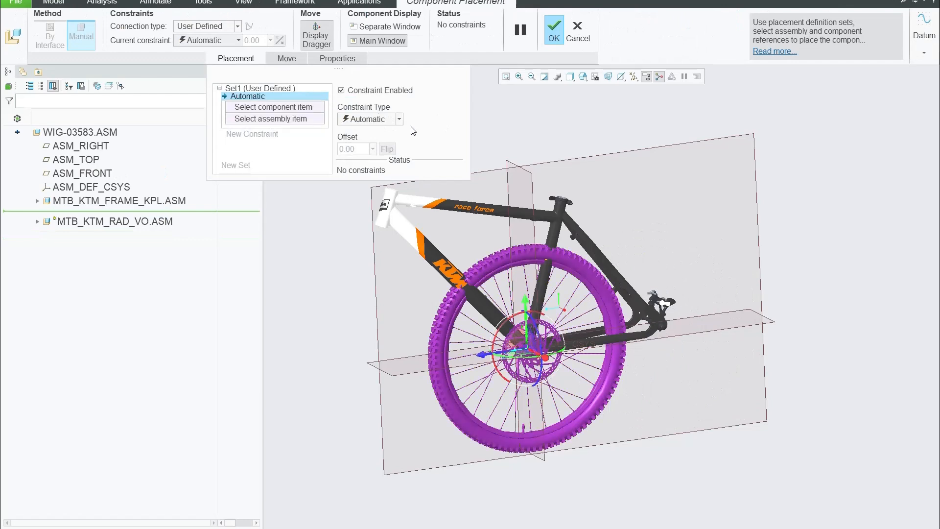
pyautogui.moveTo(482, 354); pyautogui.dragTo(292, 371)
pyautogui.click(554, 32)
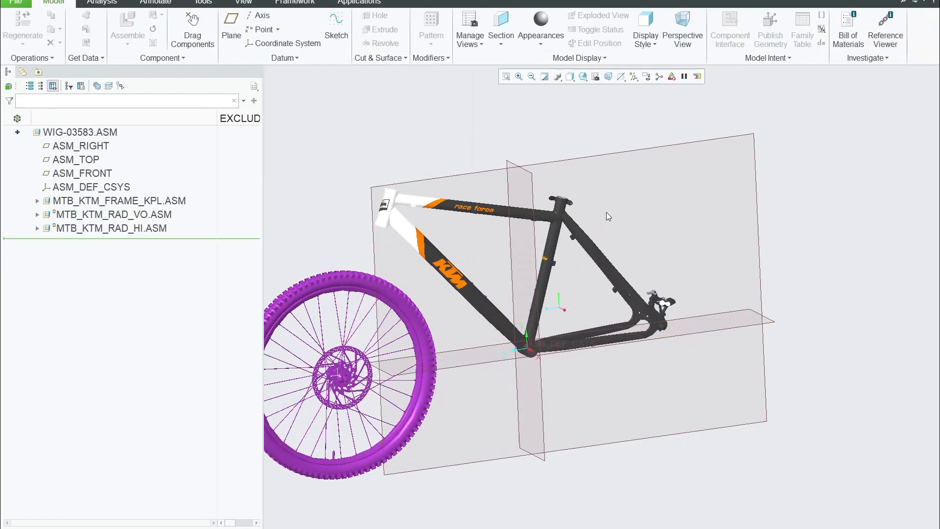
pyautogui.hotkey('ctrl', 'd')
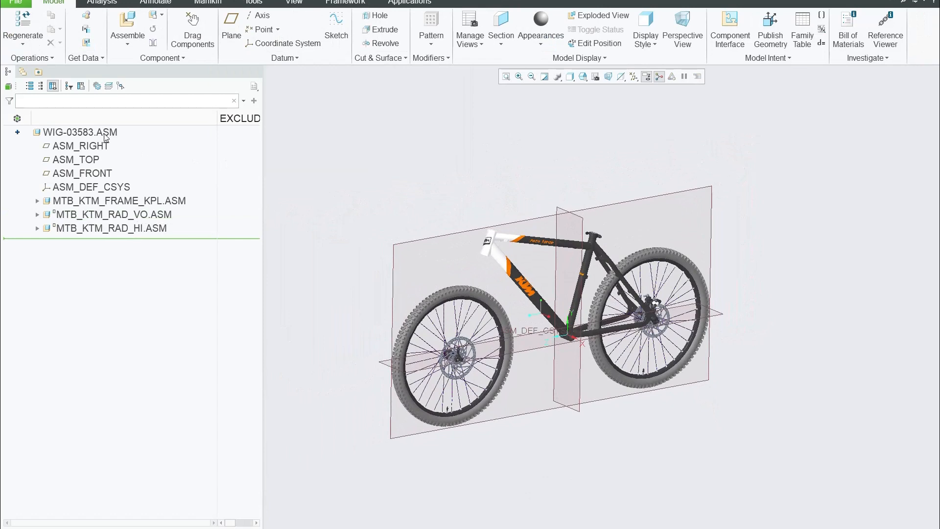
# Step: Check in the WIG-03583.ASM assembly with the Auto option
pyautogui.rightClick(93, 135)
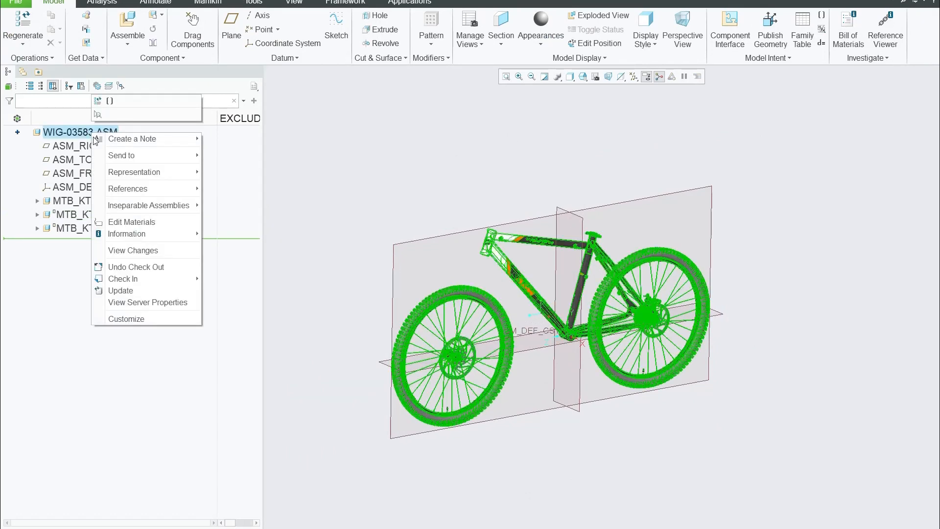
pyautogui.moveTo(177, 283)
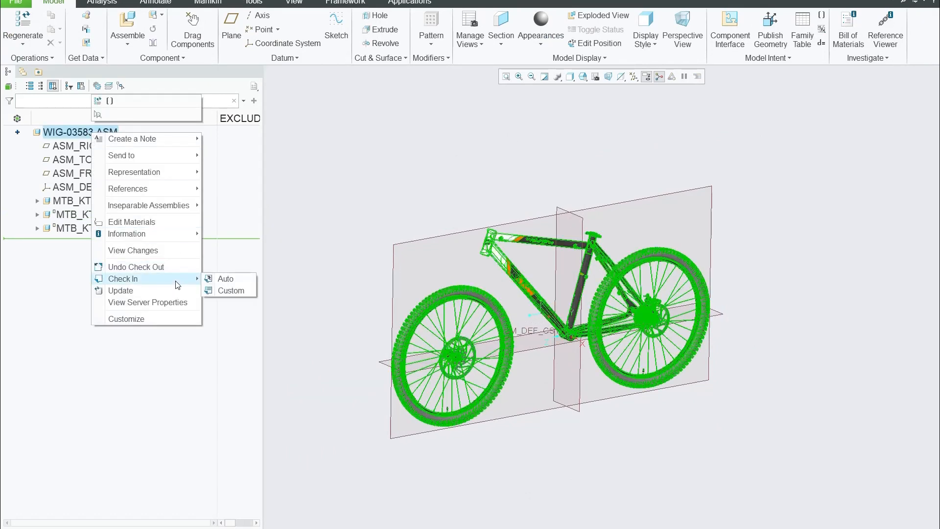
pyautogui.click(236, 280)
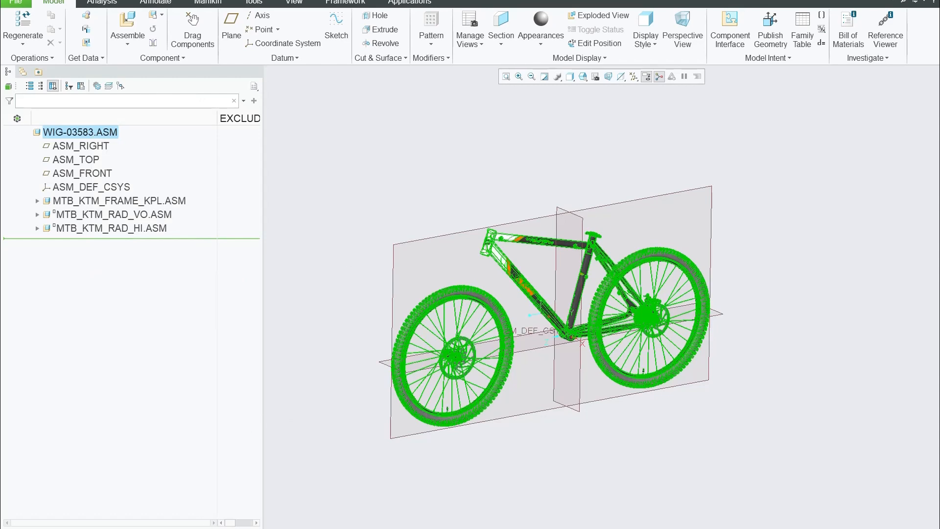
# Step: Switch to Windchill, reload the WIG-03583 part page, and display its whole structure in the 3D visualization to examine the wheel positions
pyautogui.click(204, 527)
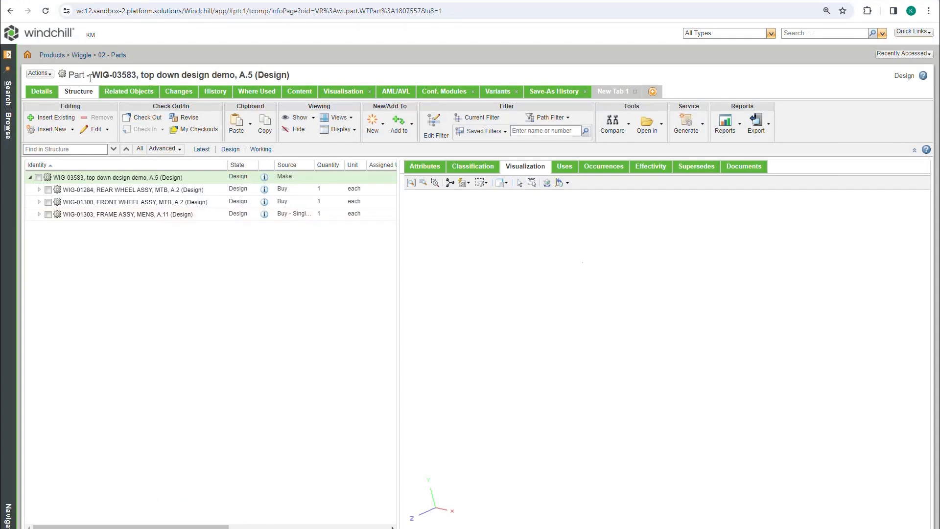
pyautogui.moveTo(93, 76); pyautogui.dragTo(138, 72)
pyautogui.click(47, 13)
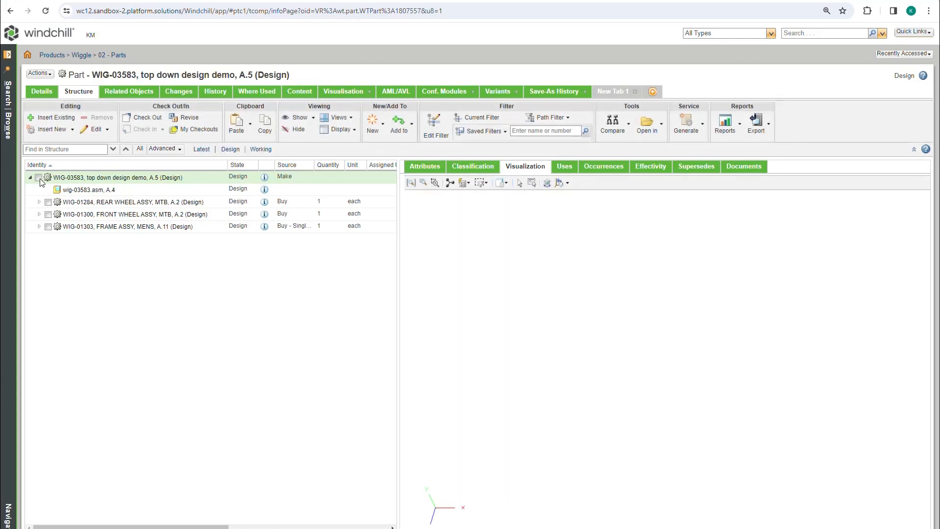
pyautogui.click(39, 178)
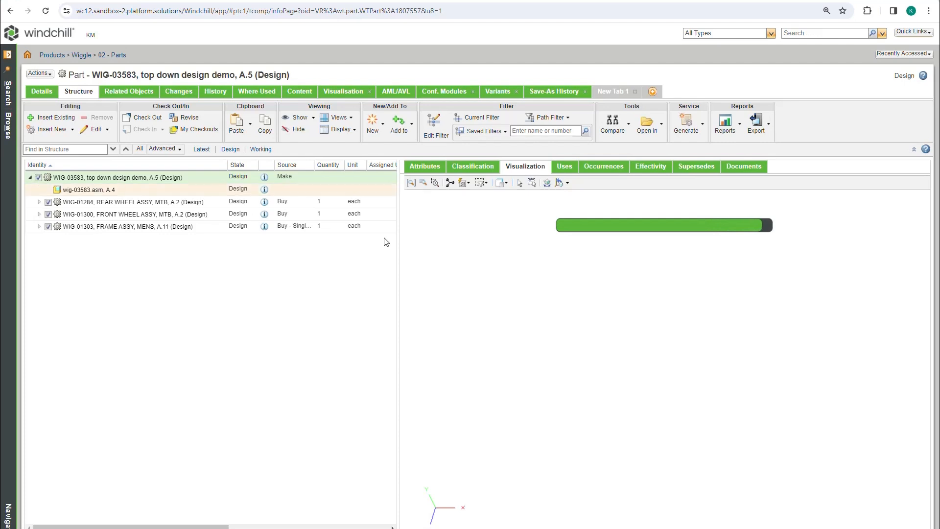
pyautogui.moveTo(654, 396); pyautogui.dragTo(528, 345, button='middle')
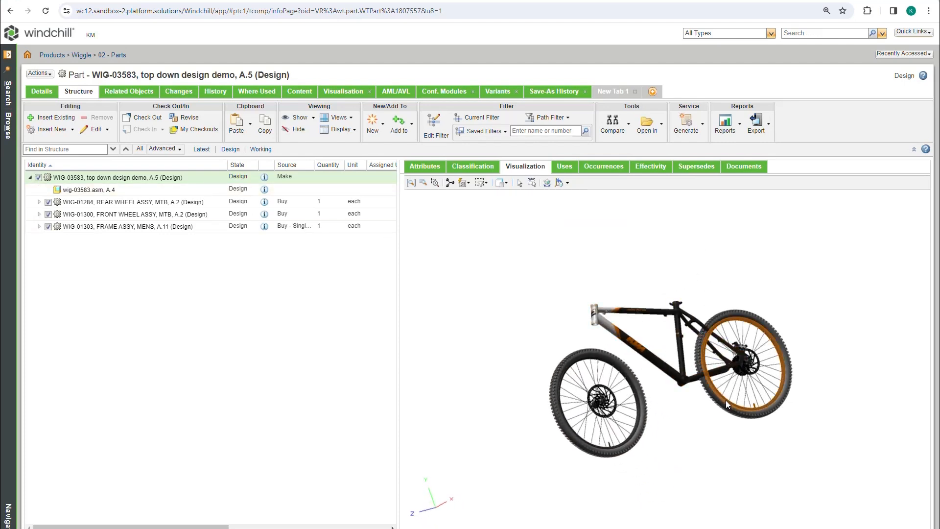
pyautogui.moveTo(693, 415); pyautogui.dragTo(670, 359, button='middle')
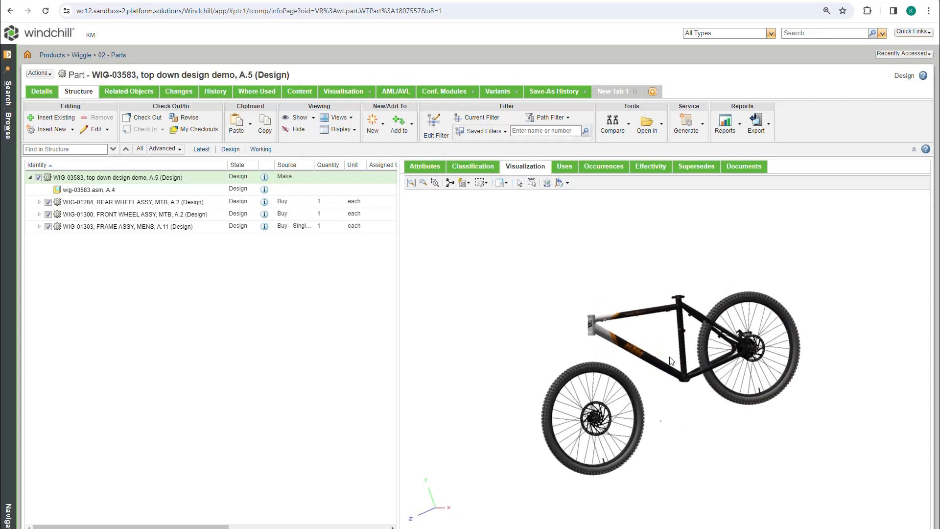